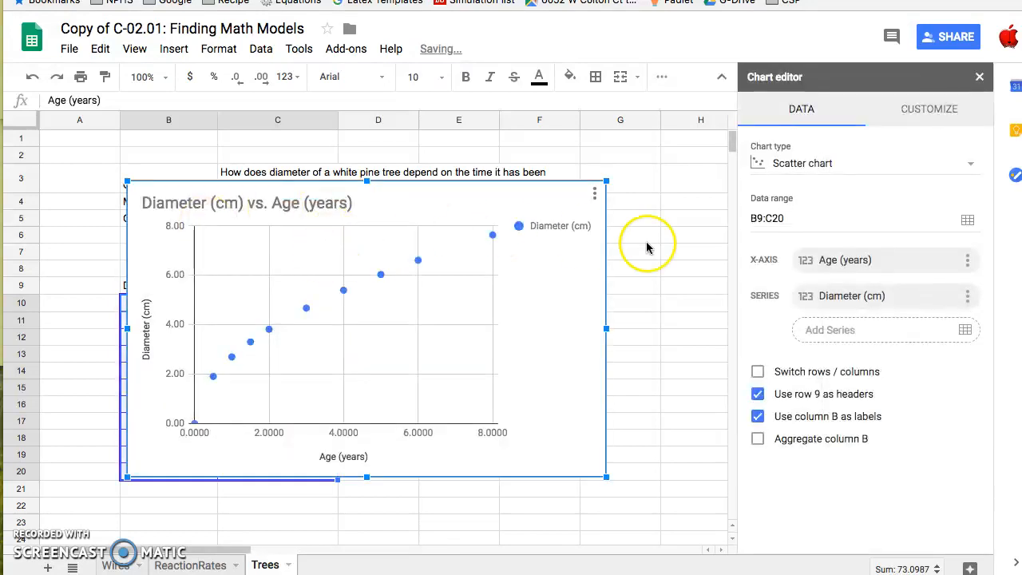
Delete the Diameter (cm) vs. Age (years) scatter chart covering the data table.
left_click(803, 170)
left_click(803, 171)
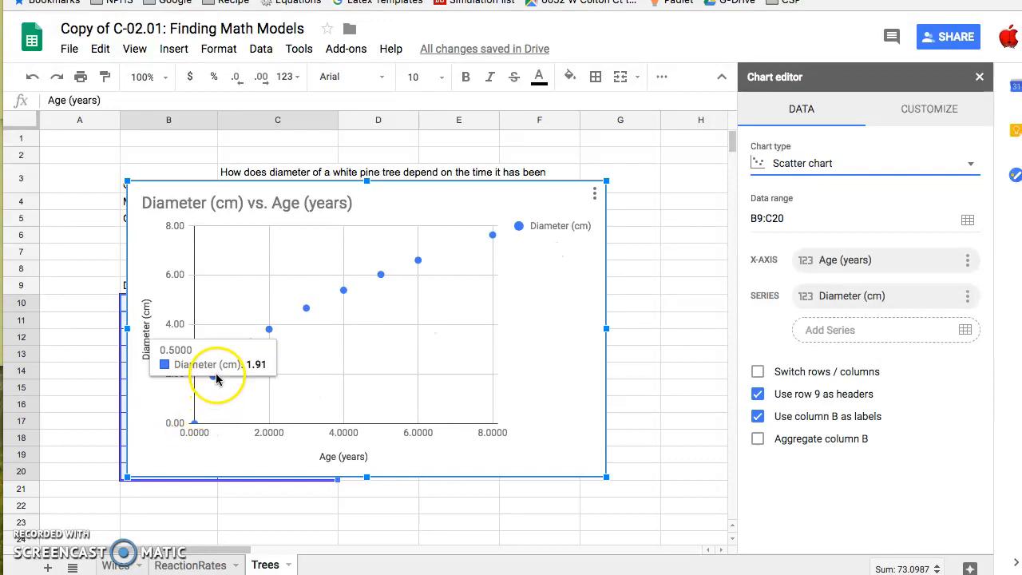
mouse_move(359, 281)
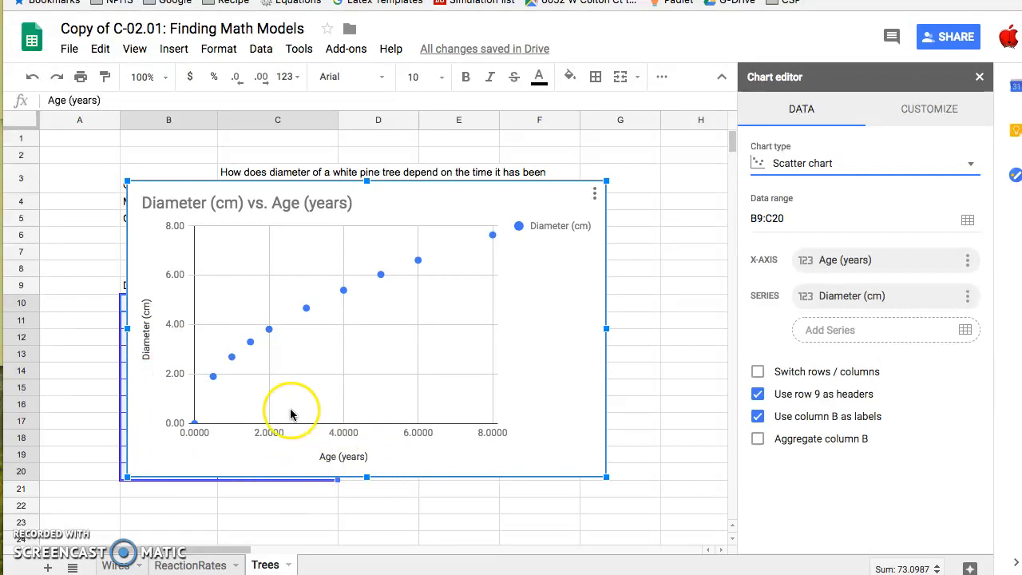
left_click(238, 190)
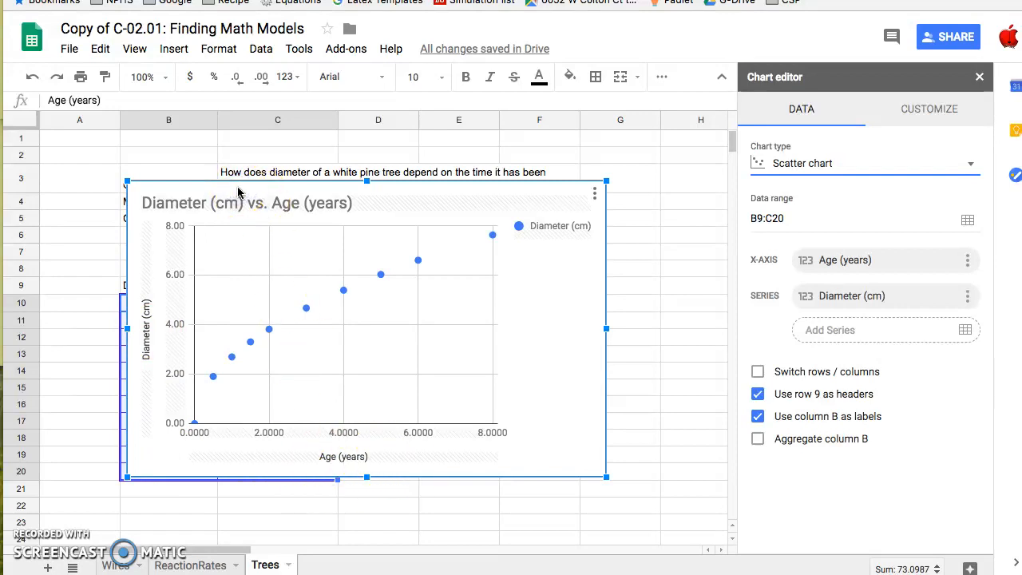
key("Delete")
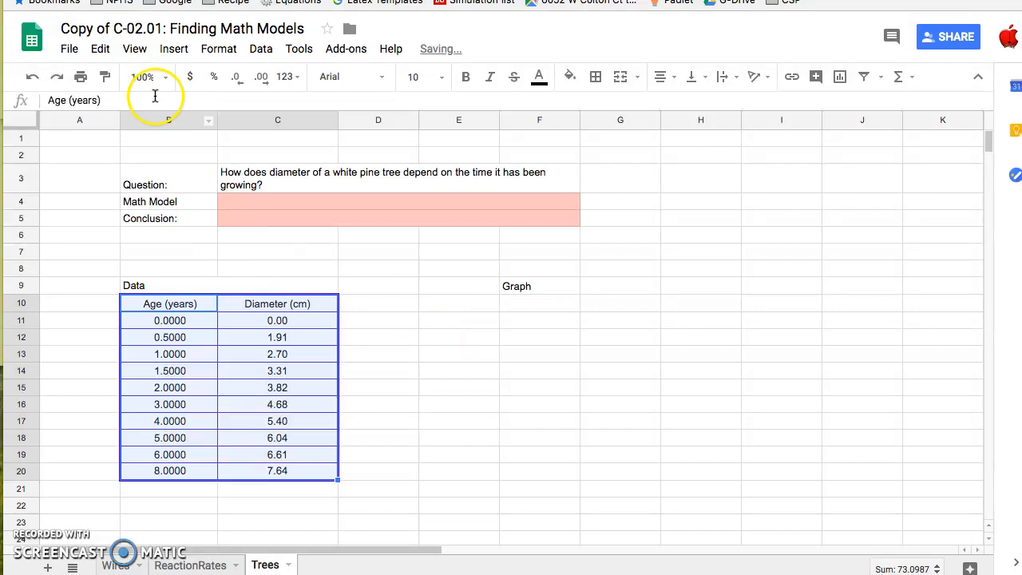
Copy the Age and Diameter data table in B10:C20 and paste the copy starting at E10.
left_click(100, 49)
left_click(128, 151)
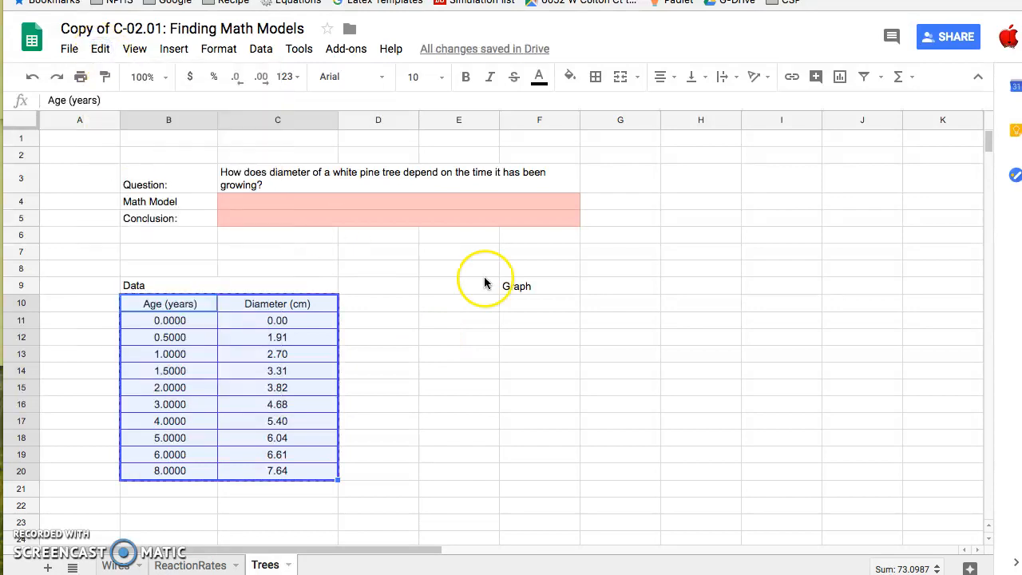
left_click(466, 311)
key("ctrl+v")
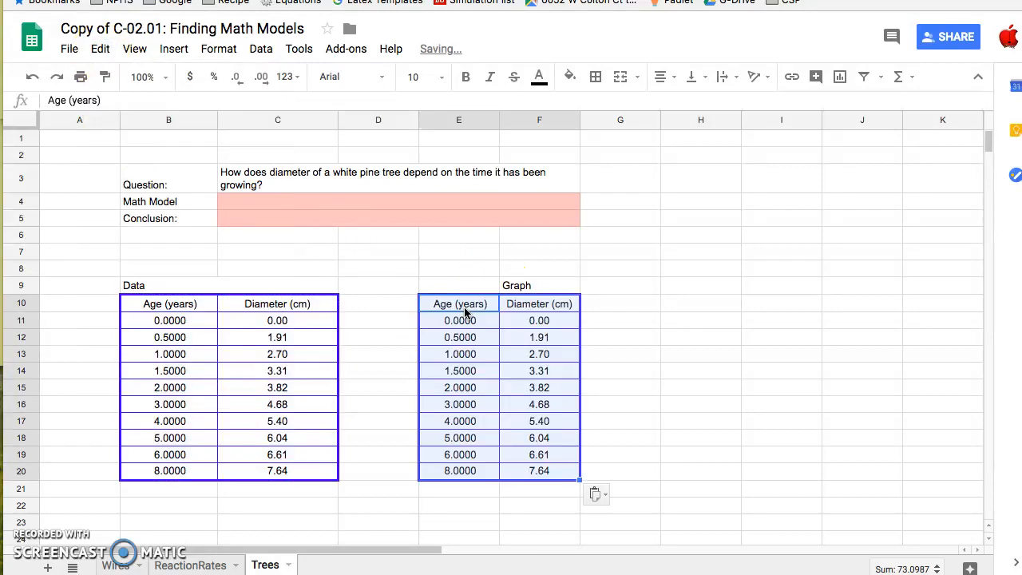
Replace the first age value in E11 with the formula =B11^0.5.
left_click(470, 324)
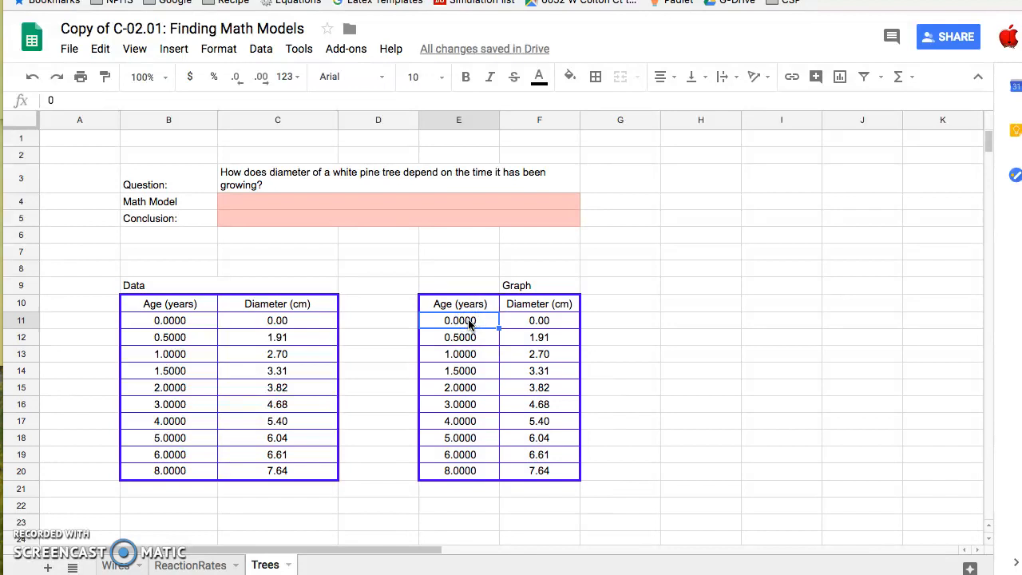
type("=")
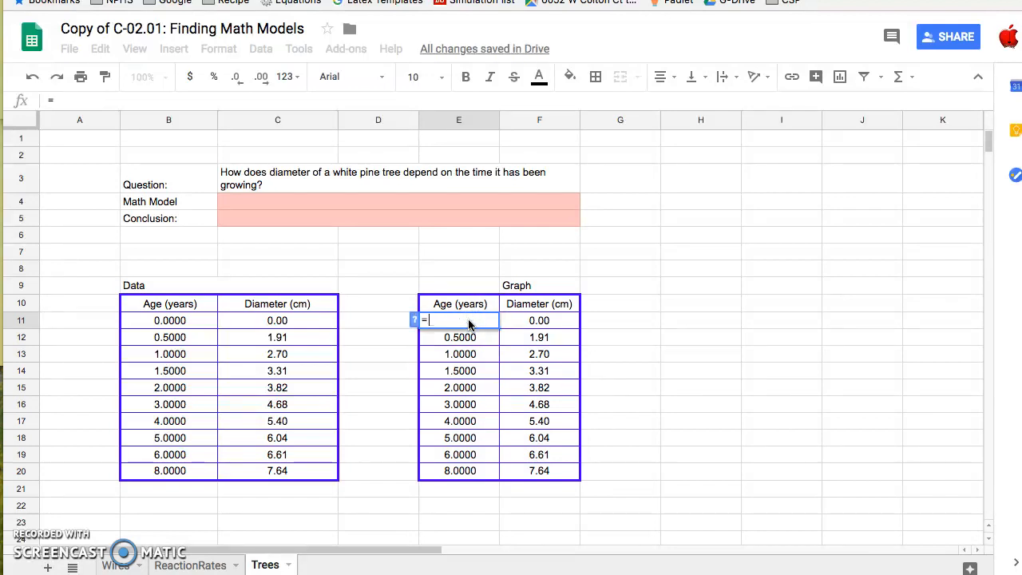
left_click(177, 323)
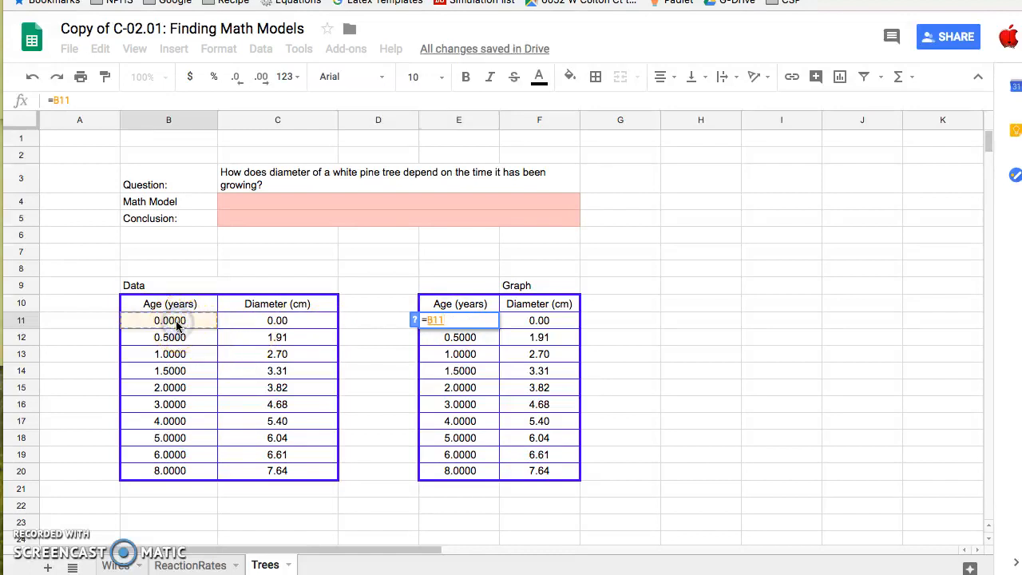
type("^0.")
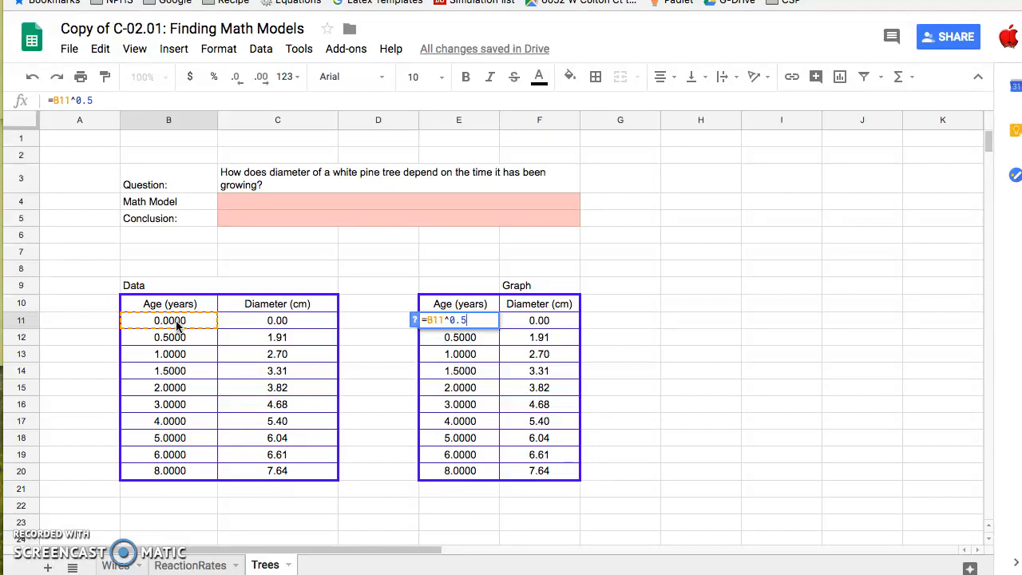
type("5")
key("Return")
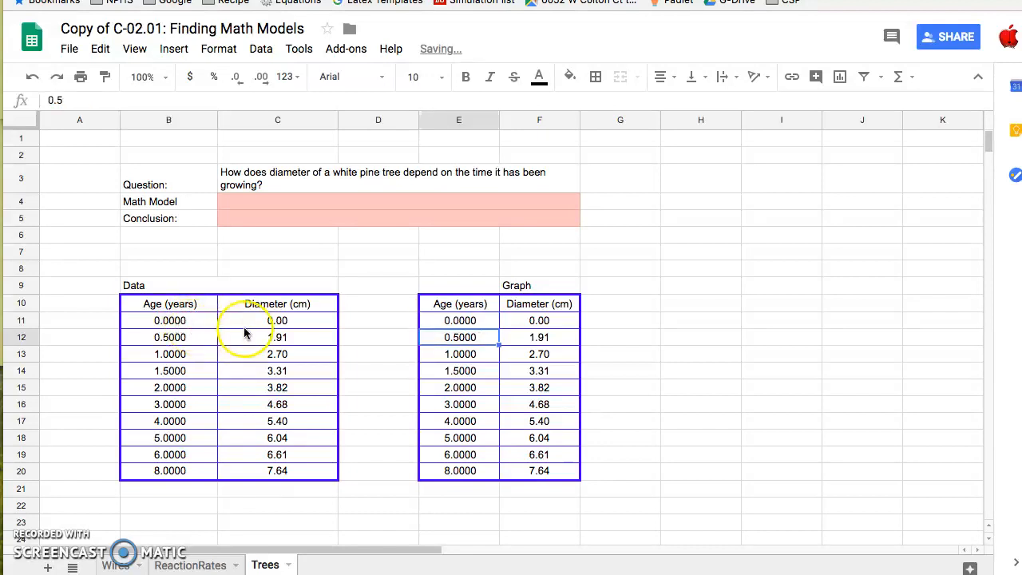
Fill the formula from E11 down through E20 and compare B17 with E17.
left_click(474, 322)
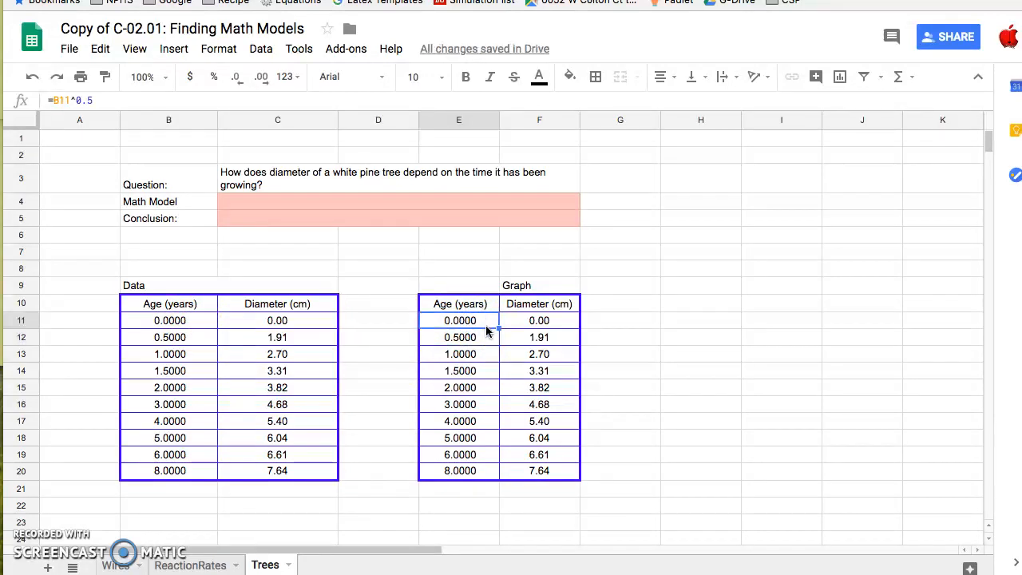
left_click_drag(497, 328, 497, 343)
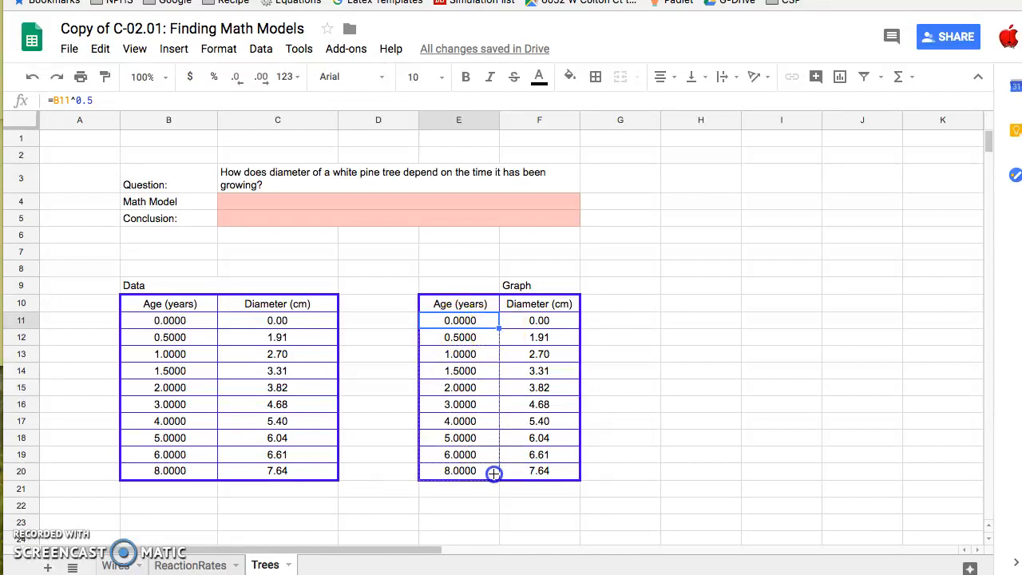
left_click_drag(493, 473, 492, 471)
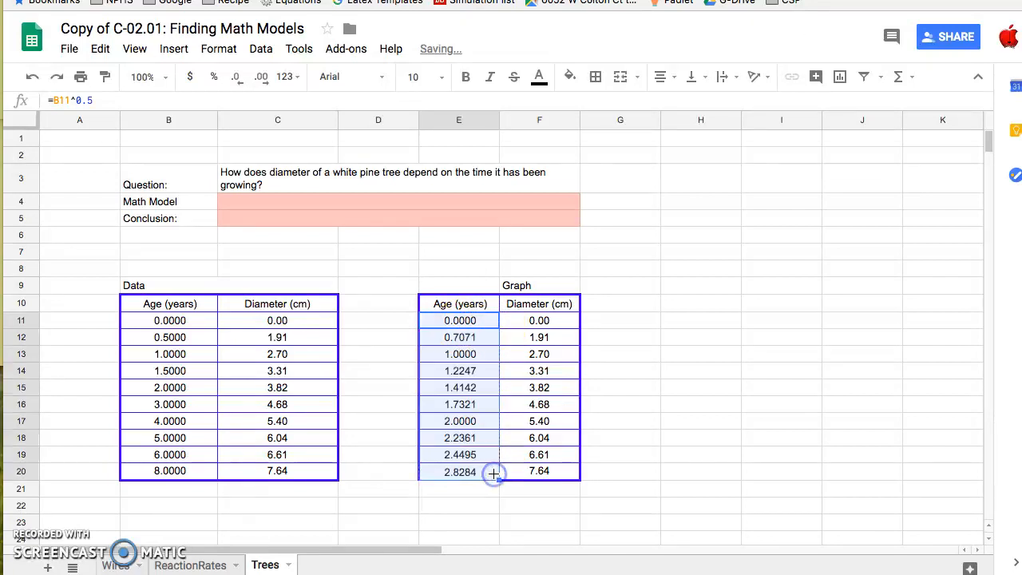
left_click(160, 423)
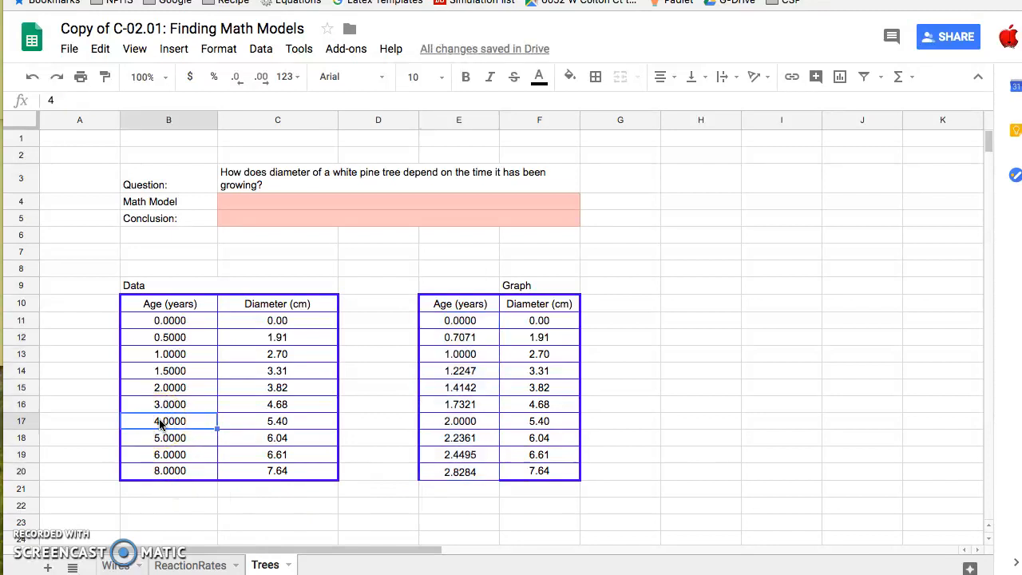
left_click(458, 422)
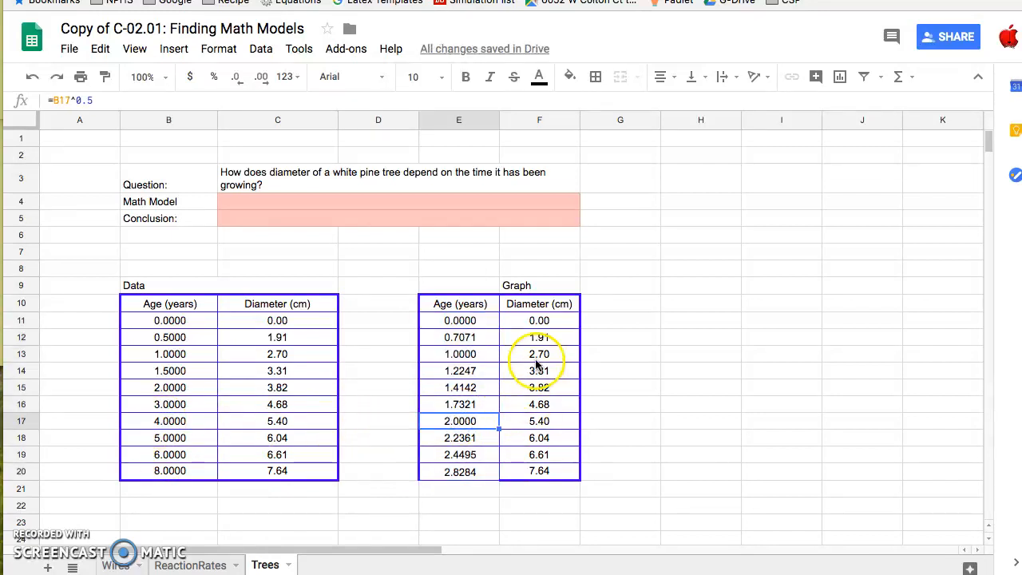
Rename the copied table's age column header in E10 to SQRT(Age).
left_click(458, 306)
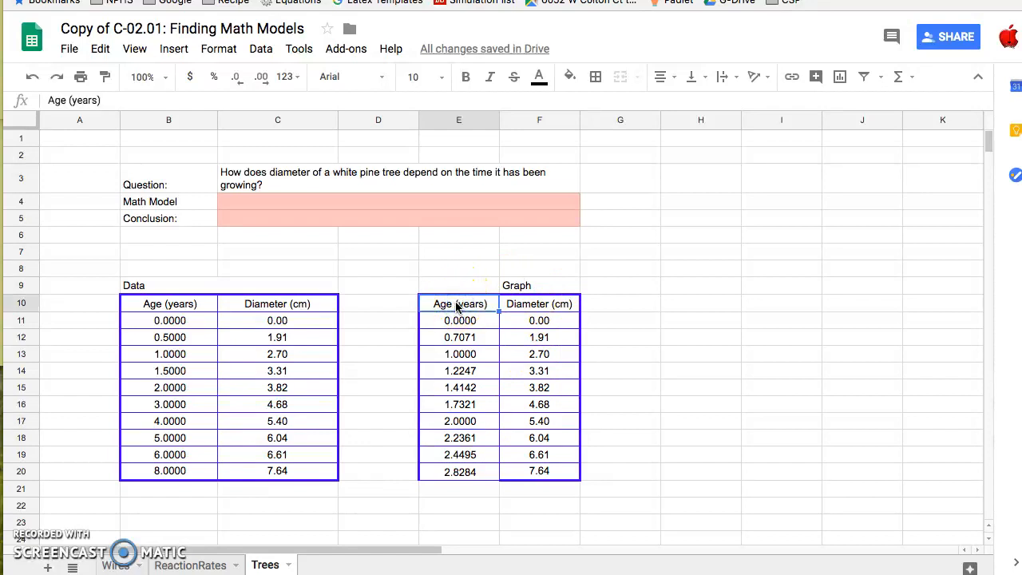
type("SQRT(A")
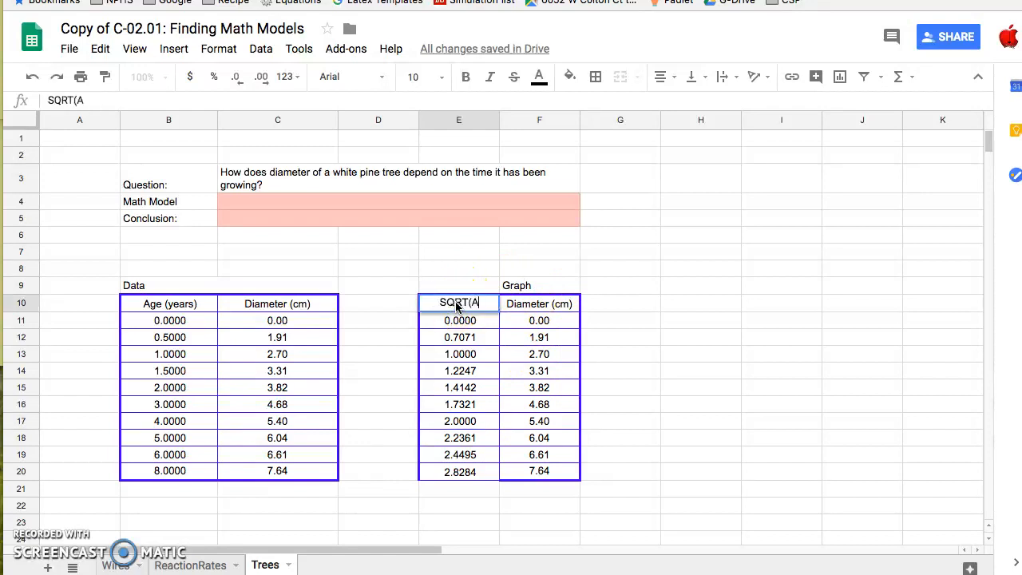
key("Return")
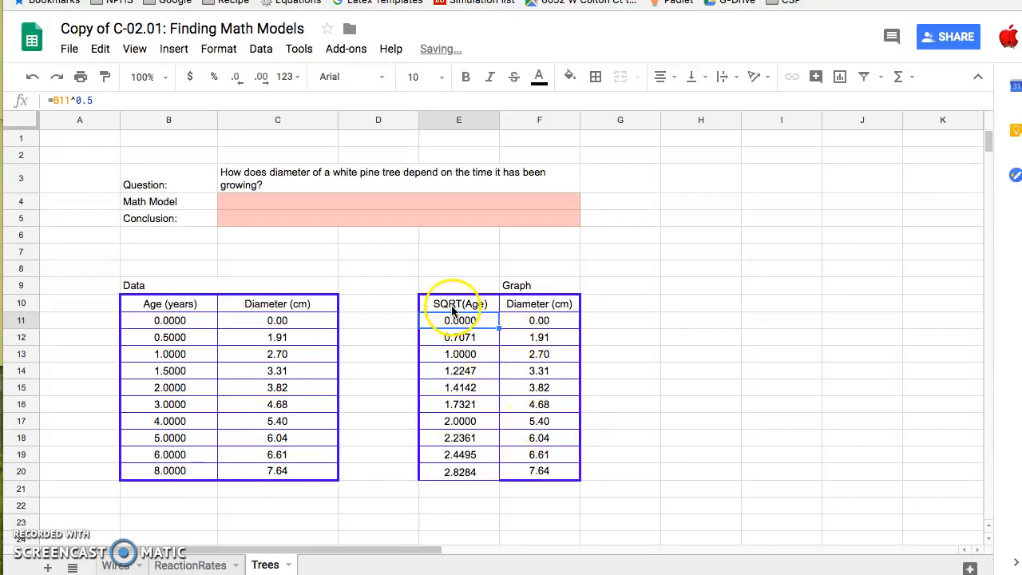
Insert a chart from E10:F20 and change its type to Scatter chart.
left_click(452, 308)
left_click_drag(451, 307, 537, 473)
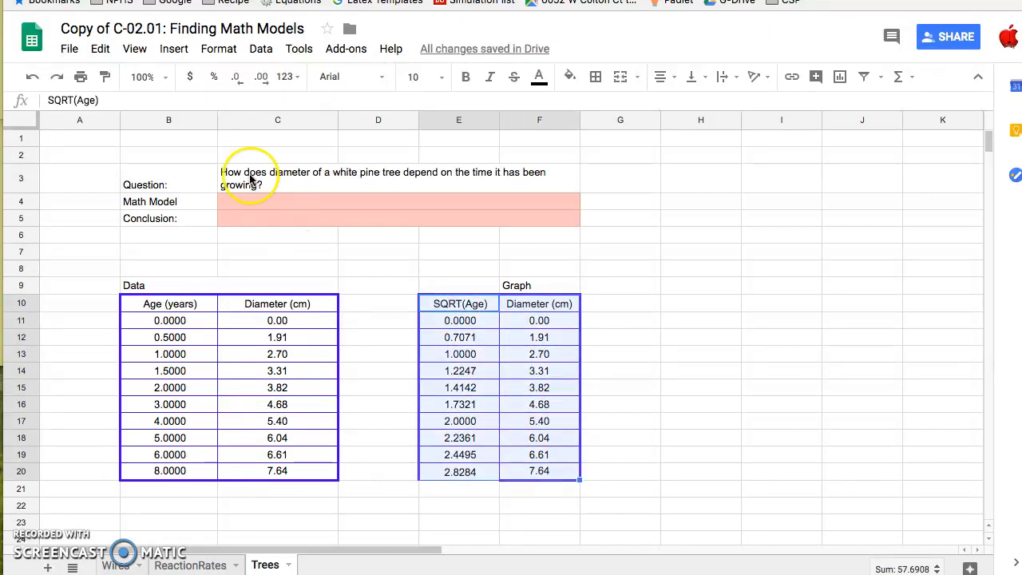
left_click(173, 48)
left_click(200, 237)
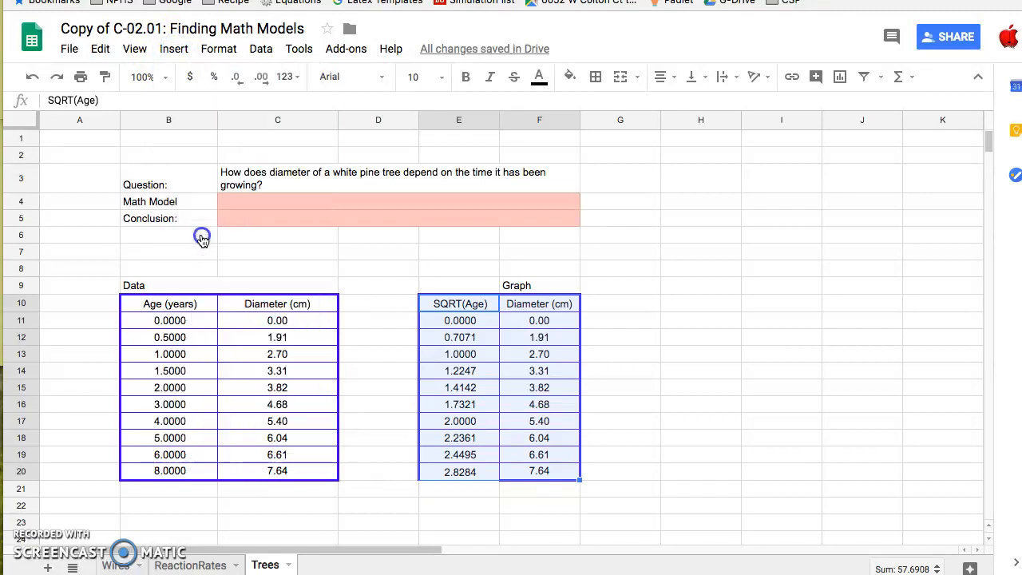
left_click(782, 164)
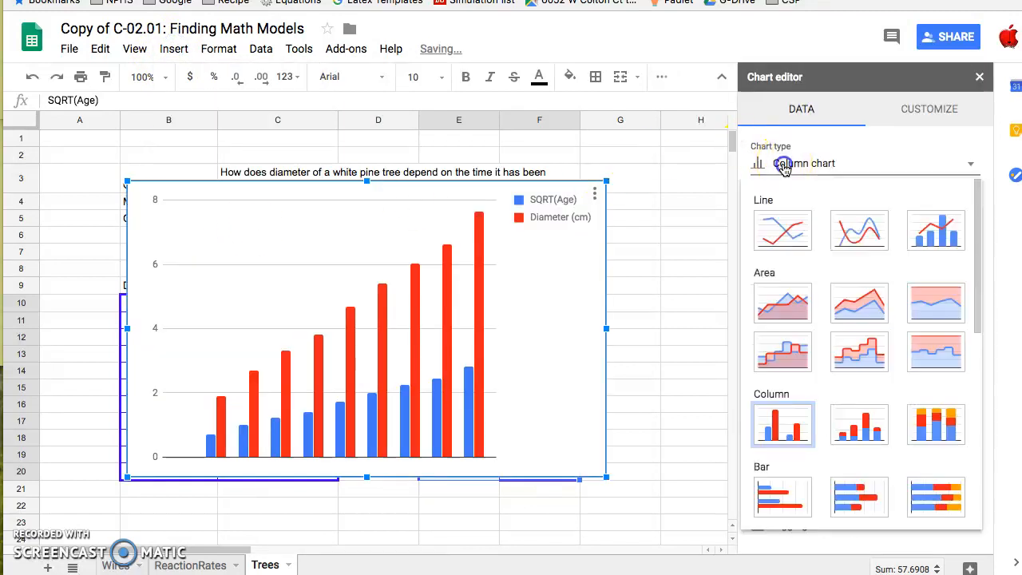
scroll(787, 351, "down", 5)
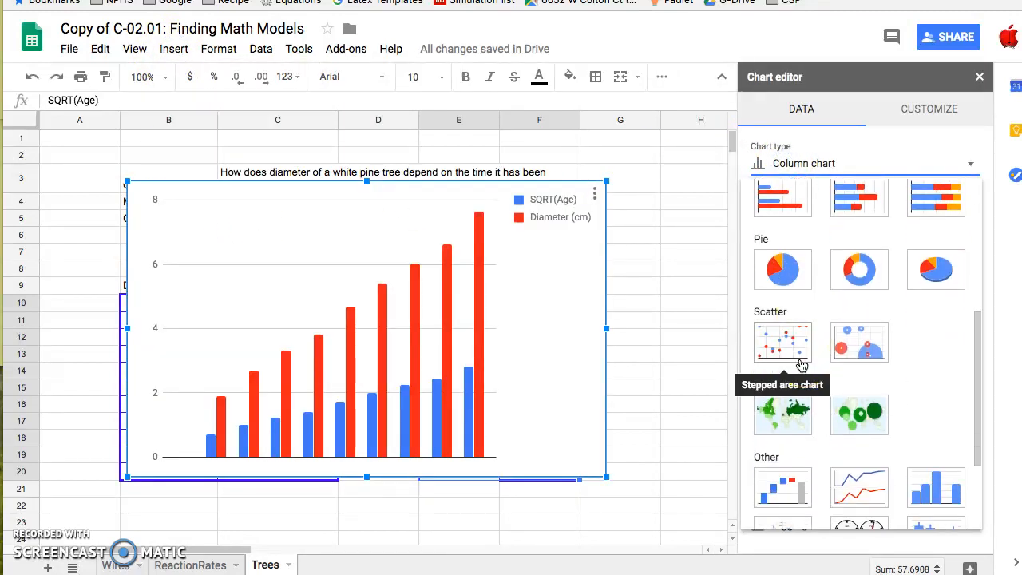
left_click(783, 343)
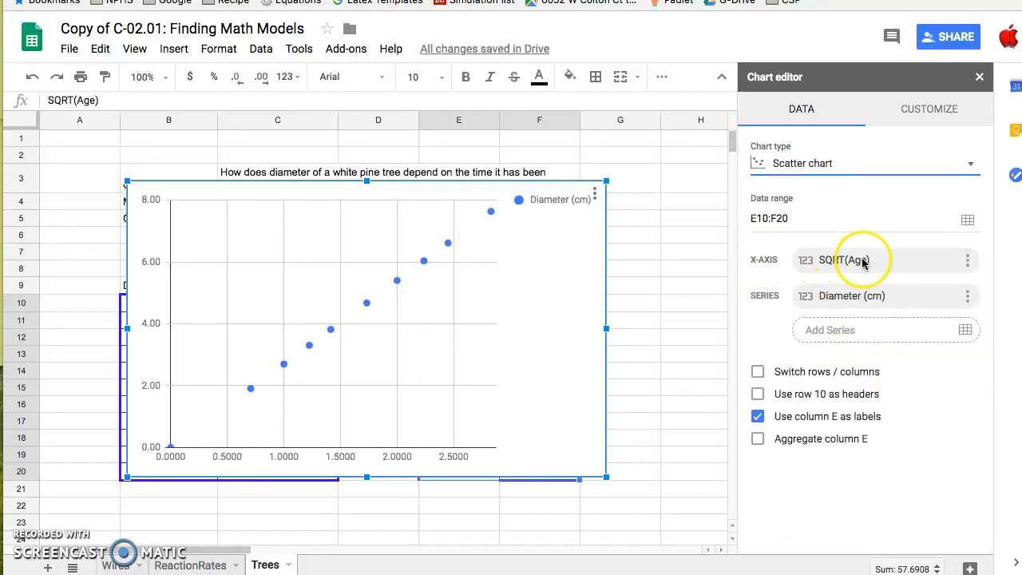
Move the chart below the tables and reselect E10:E20 as the chart's X-axis range.
left_click_drag(463, 195, 597, 519)
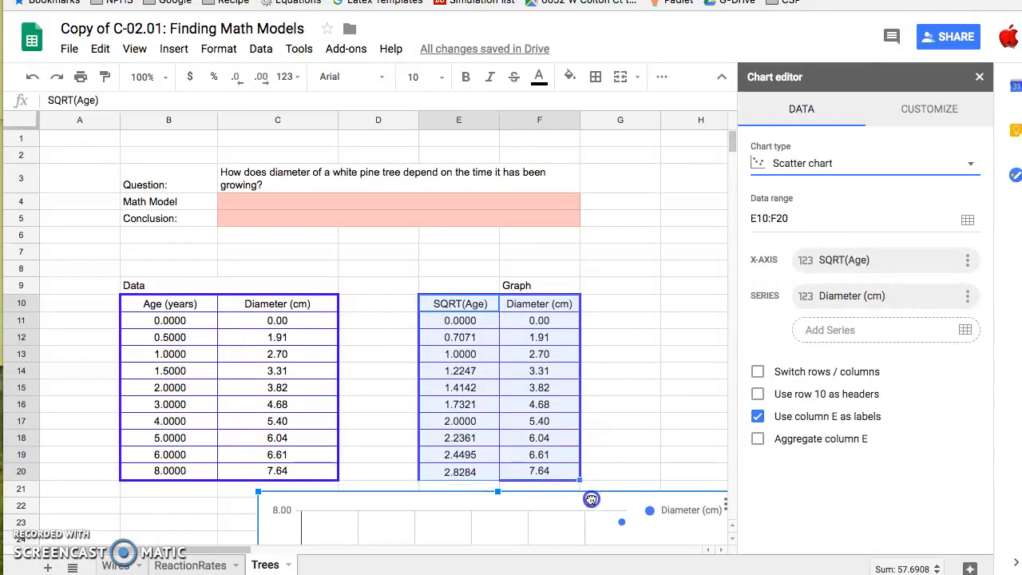
left_click(842, 262)
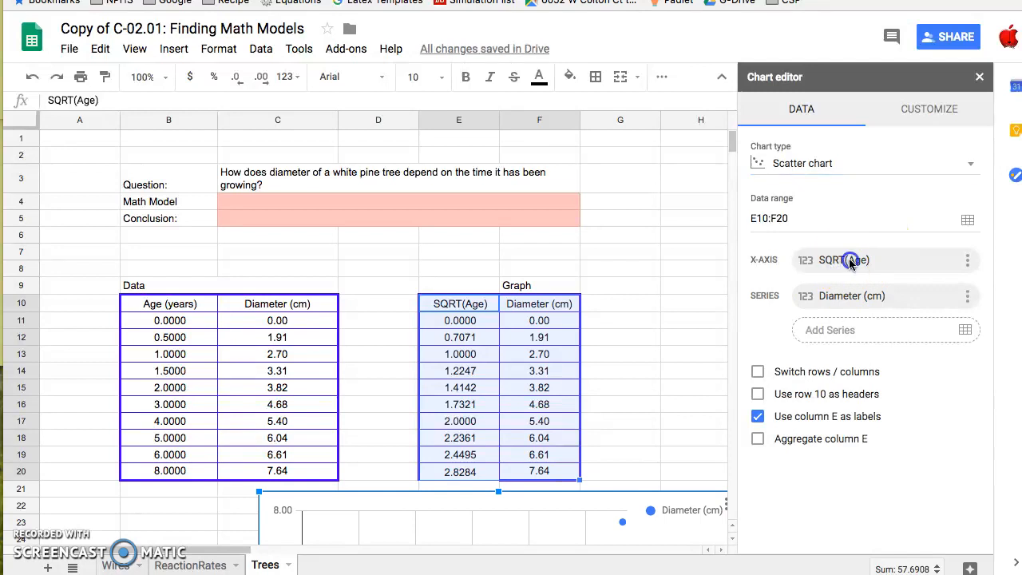
left_click(850, 261)
left_click_drag(522, 235, 591, 142)
left_click_drag(431, 312, 459, 473)
left_click(517, 242)
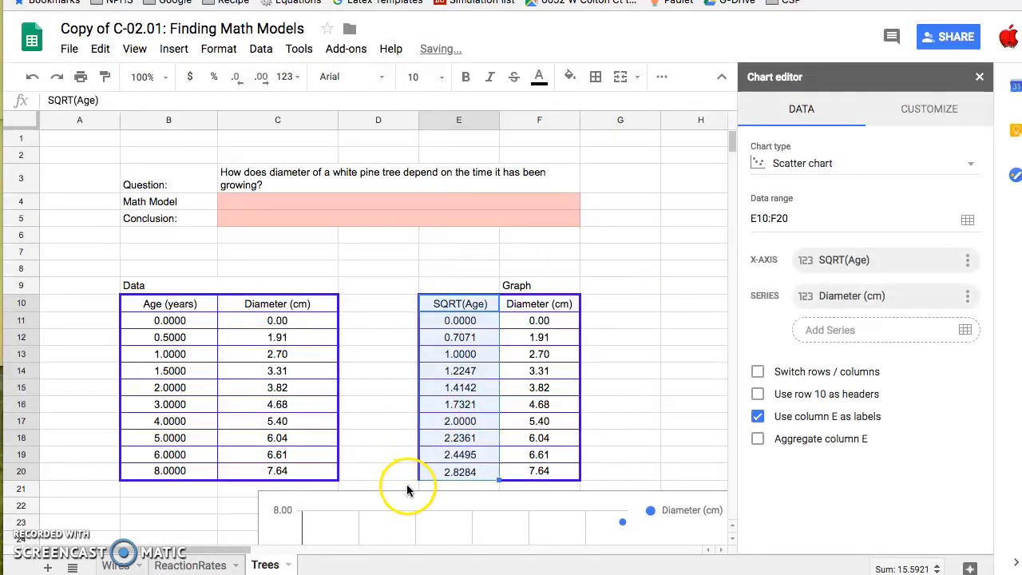
Move the scatter chart back up over the tables so it starts around row 4.
left_click(356, 496)
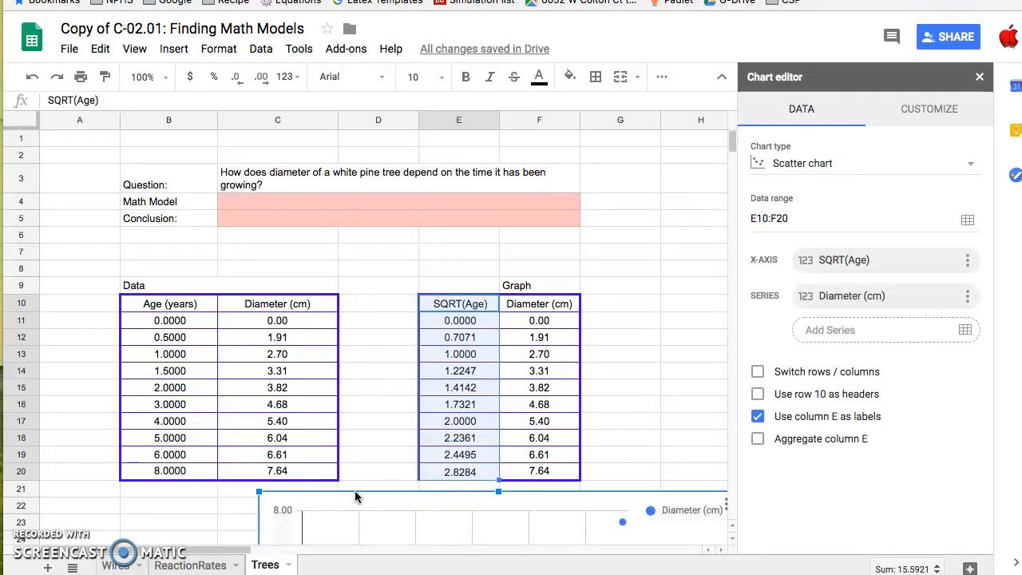
left_click_drag(356, 500, 216, 201)
mouse_move(159, 460)
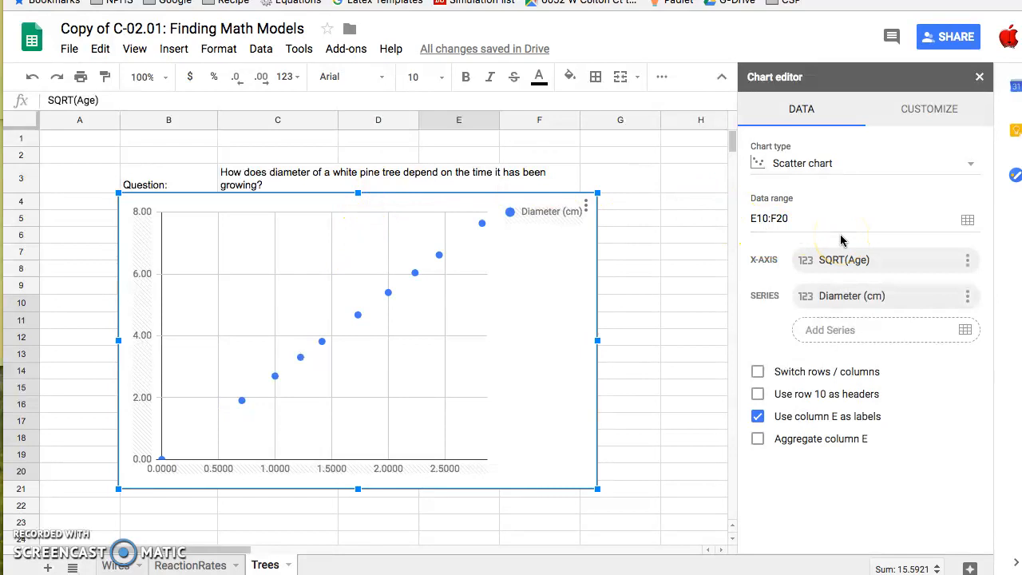
Add a trendline to the Diameter (cm) series and set its label to Use Equation.
left_click(925, 109)
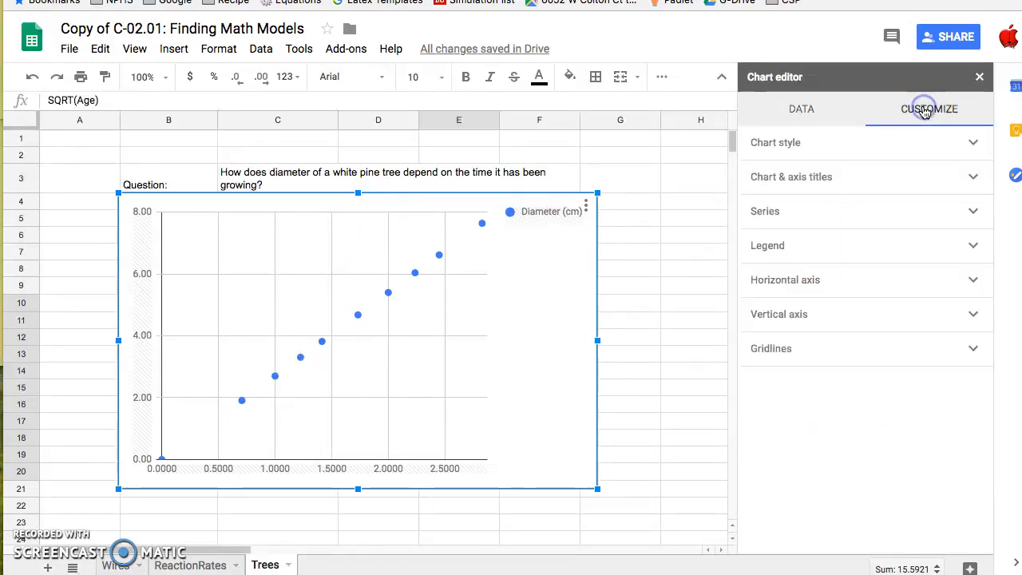
left_click(766, 211)
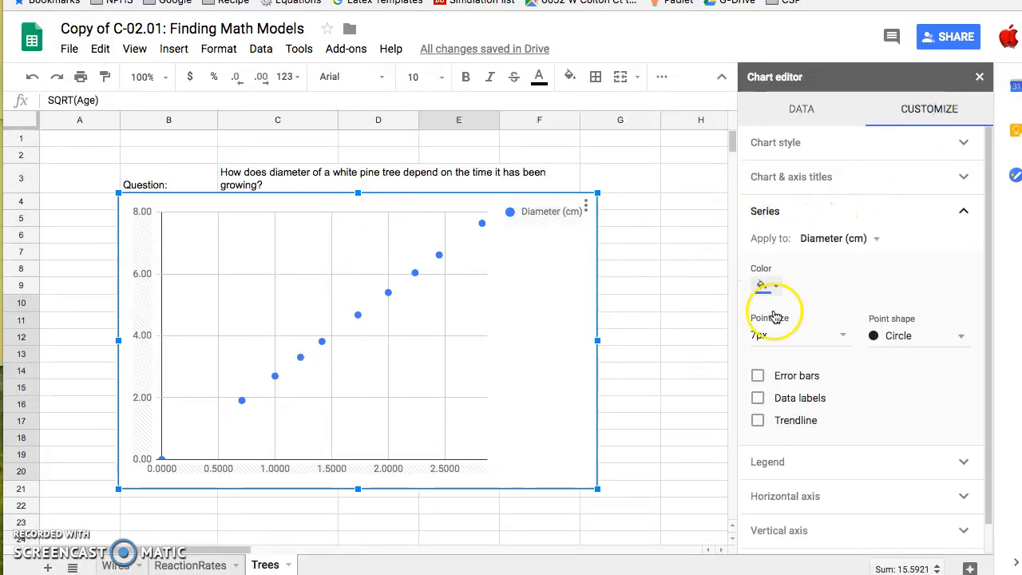
left_click(759, 421)
scroll(762, 407, "down", 3)
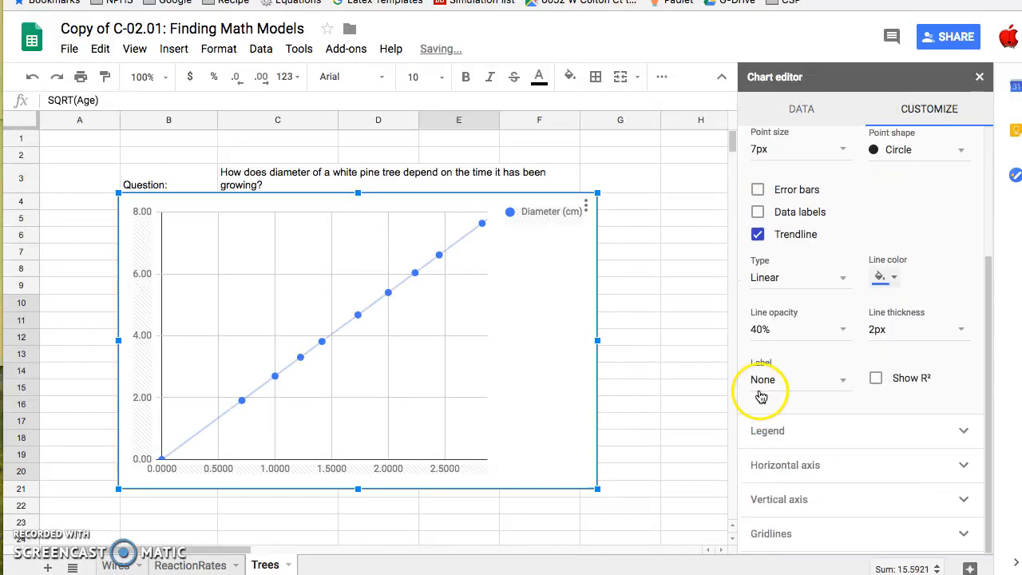
left_click(762, 397)
left_click(781, 411)
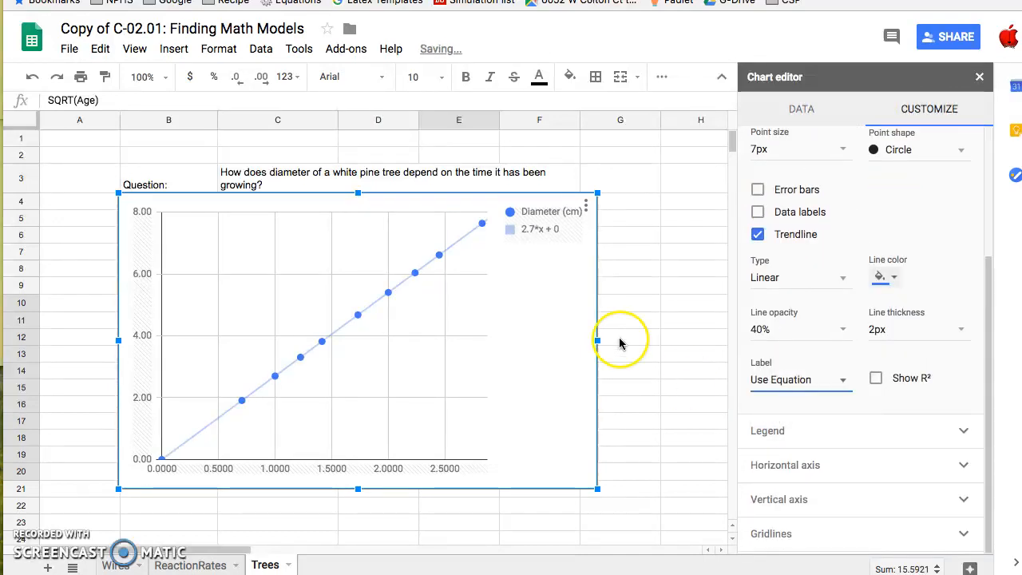
Change the trendline label to Custom and set its text to "D = 2.7 * SQRT(A)".
left_click(786, 387)
left_click(787, 345)
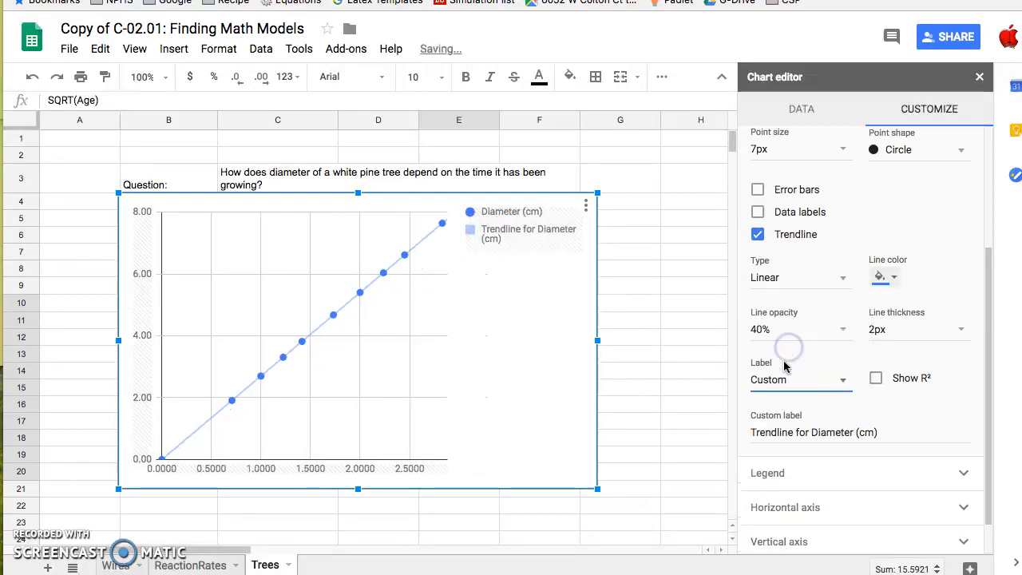
left_click(879, 431)
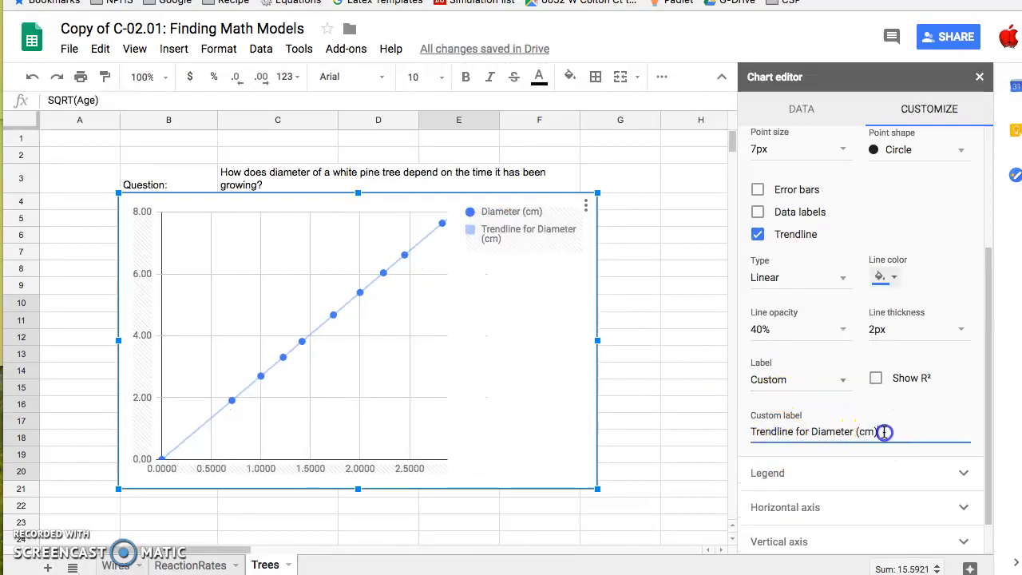
left_click_drag(885, 431, 752, 434)
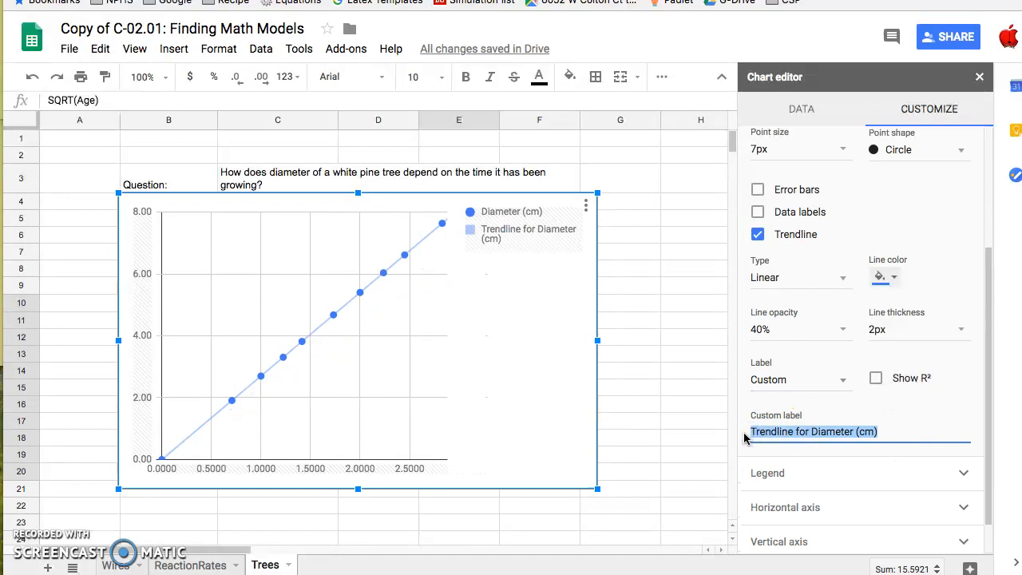
type("D")
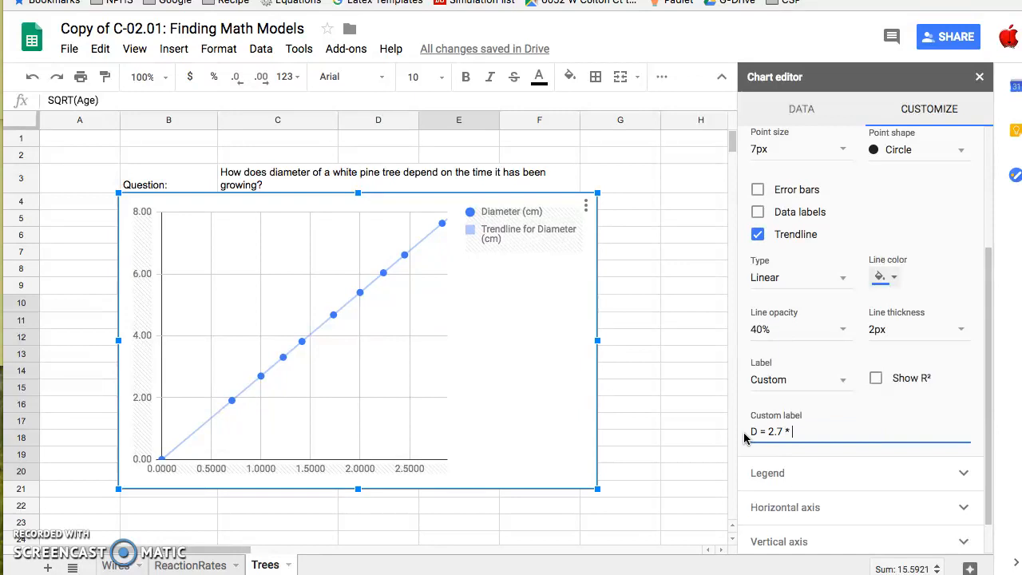
type("= 2.7 * SQRT(A")
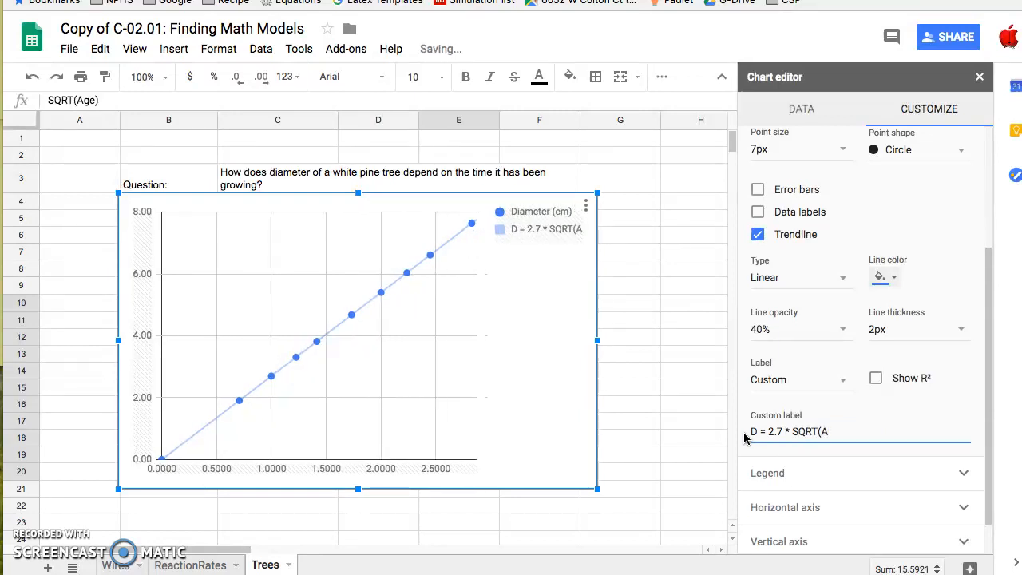
left_click(819, 434)
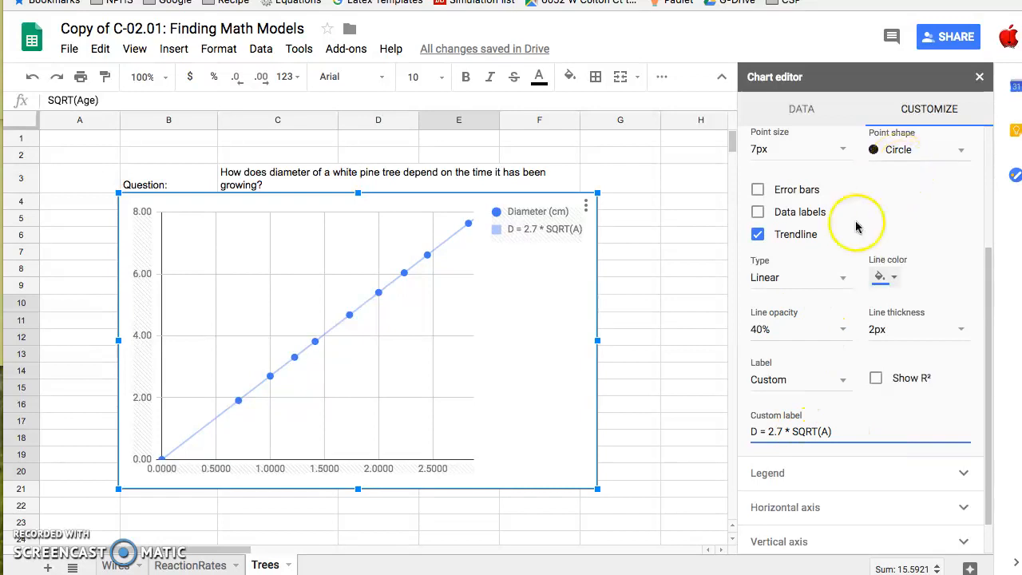
Set the chart legend's position to Inside and its font size to 18.
scroll(814, 425, "down", 1)
left_click(773, 435)
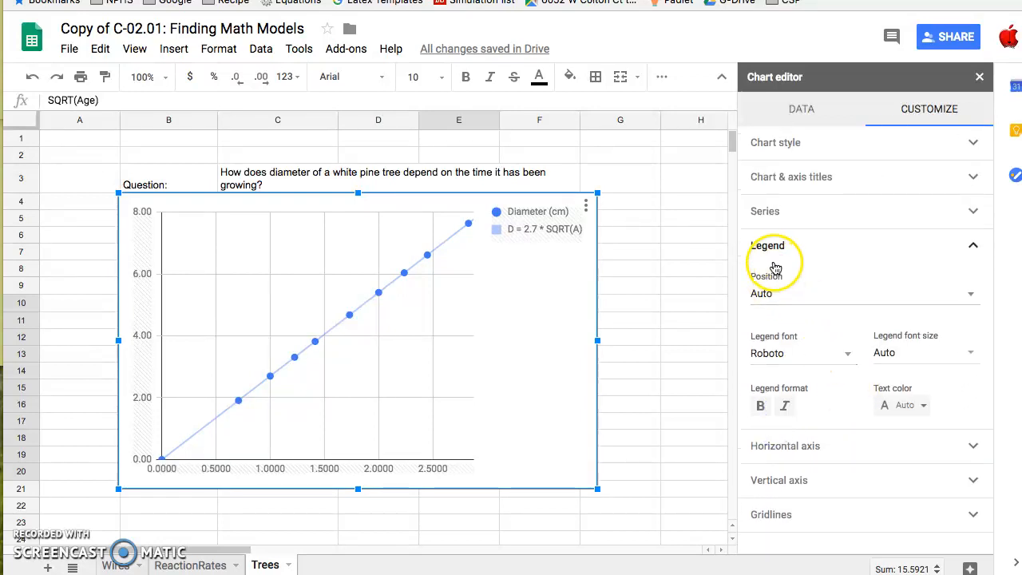
left_click(776, 302)
left_click(785, 243)
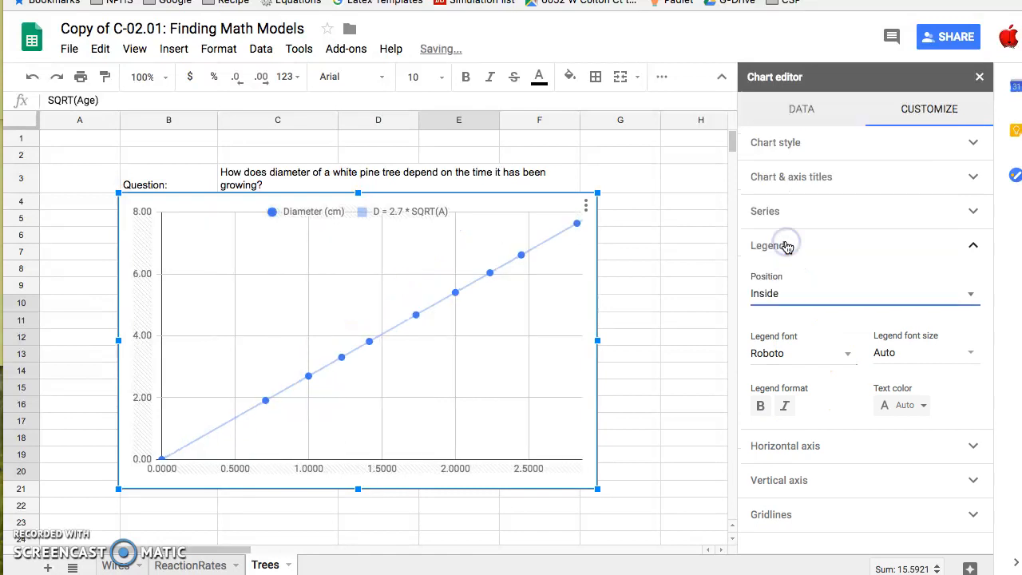
left_click(903, 356)
left_click(906, 240)
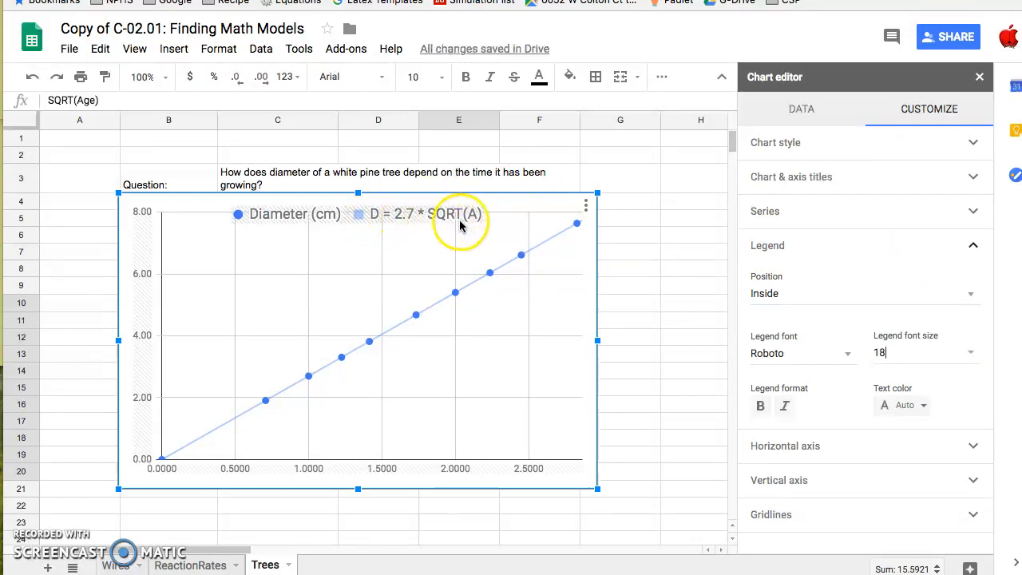
Set the chart title to "The Relationship between Diameter and Square Root of Age for a Pine Tree".
left_click(791, 179)
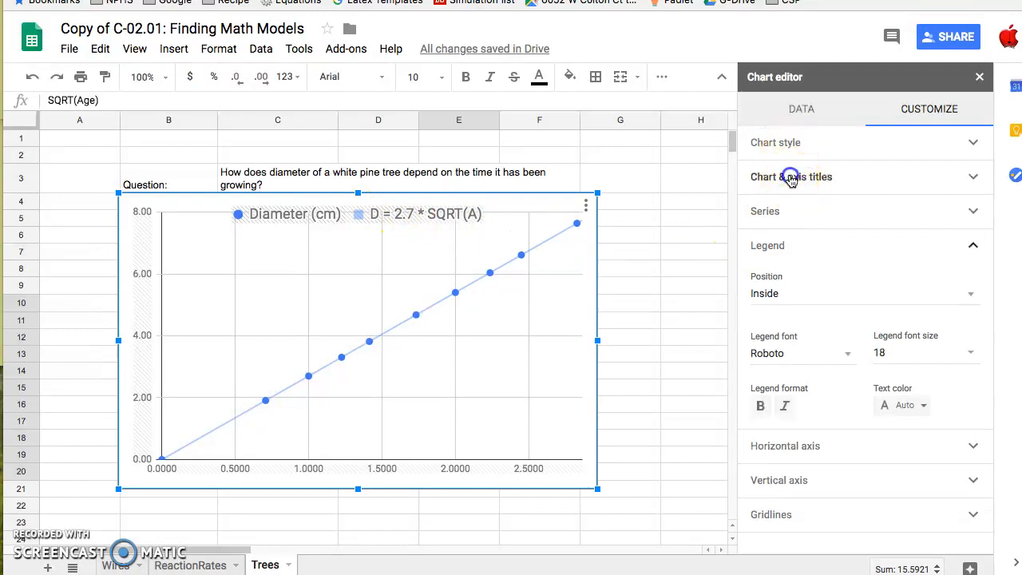
left_click(779, 250)
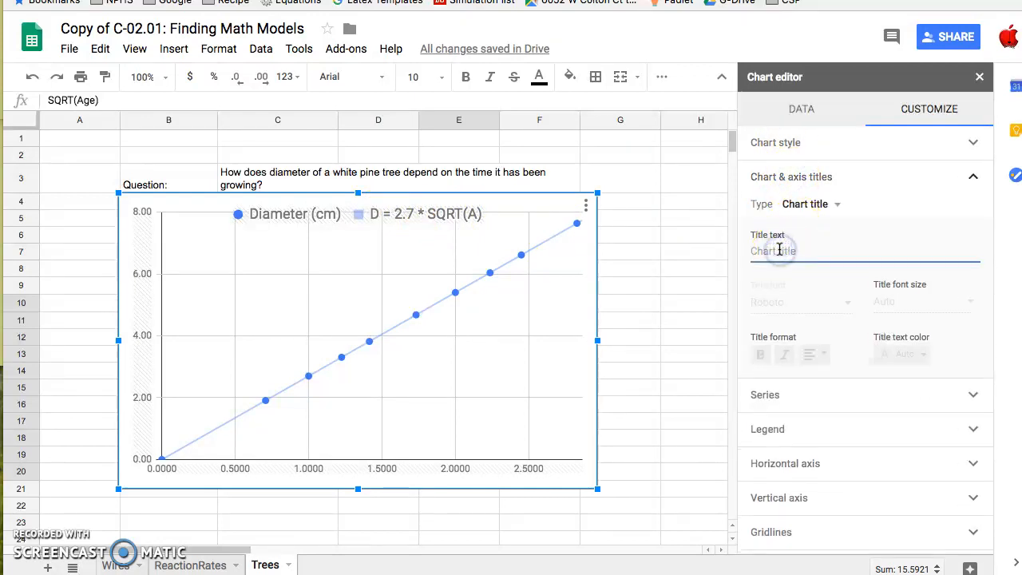
type("The Relationship bet")
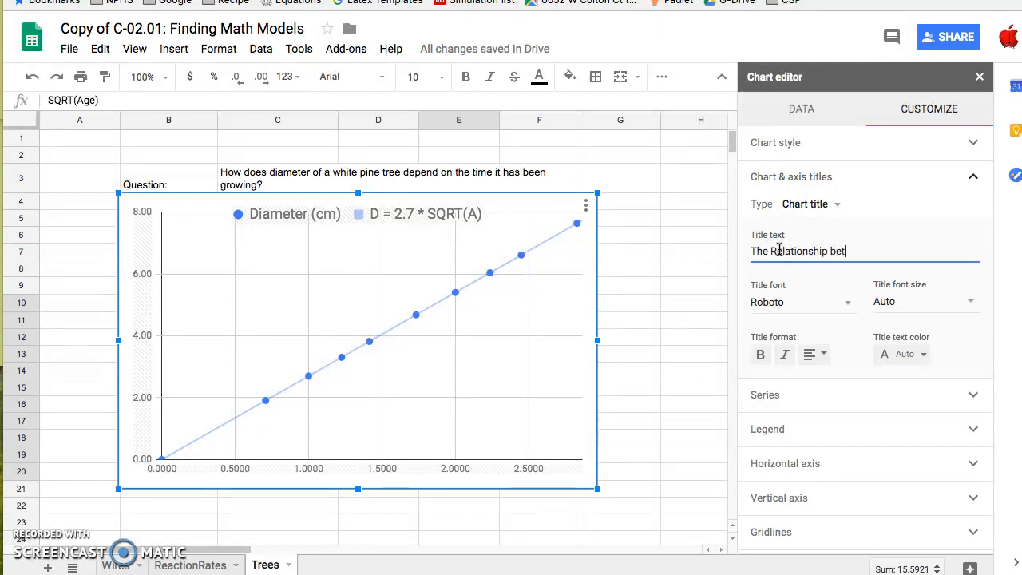
type("ween Diameter and Square")
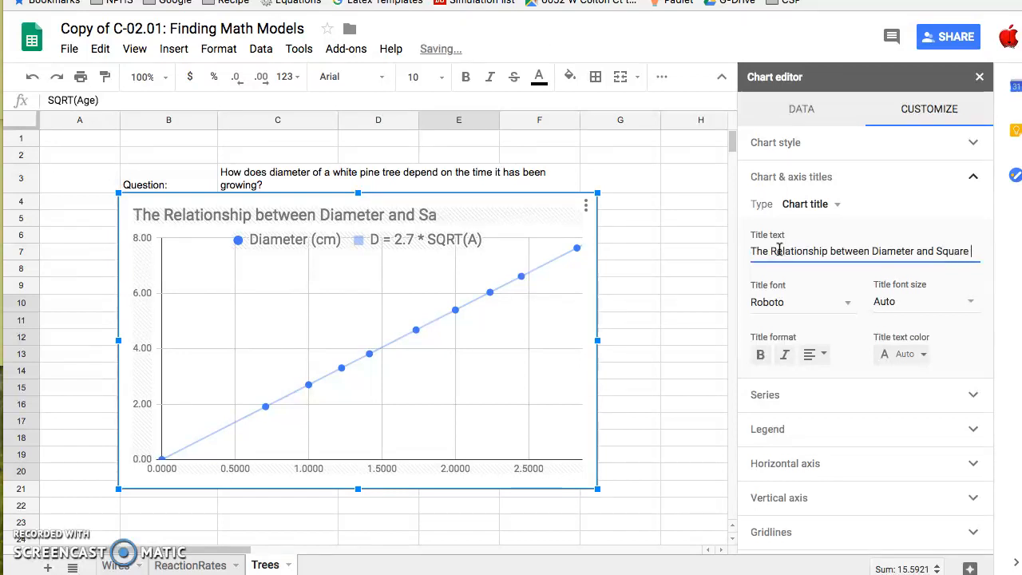
type("Root of Age for a")
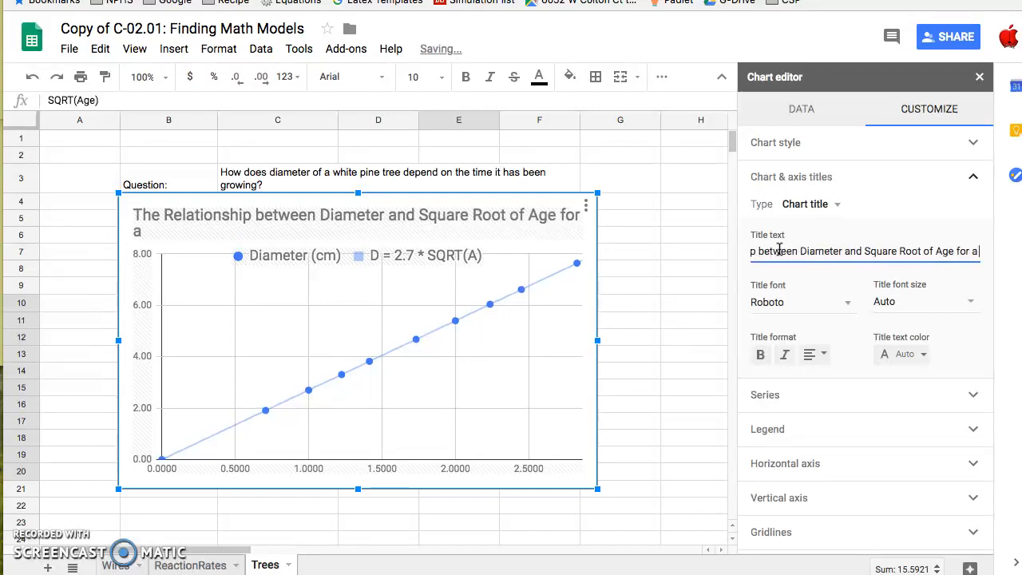
type(" Pine")
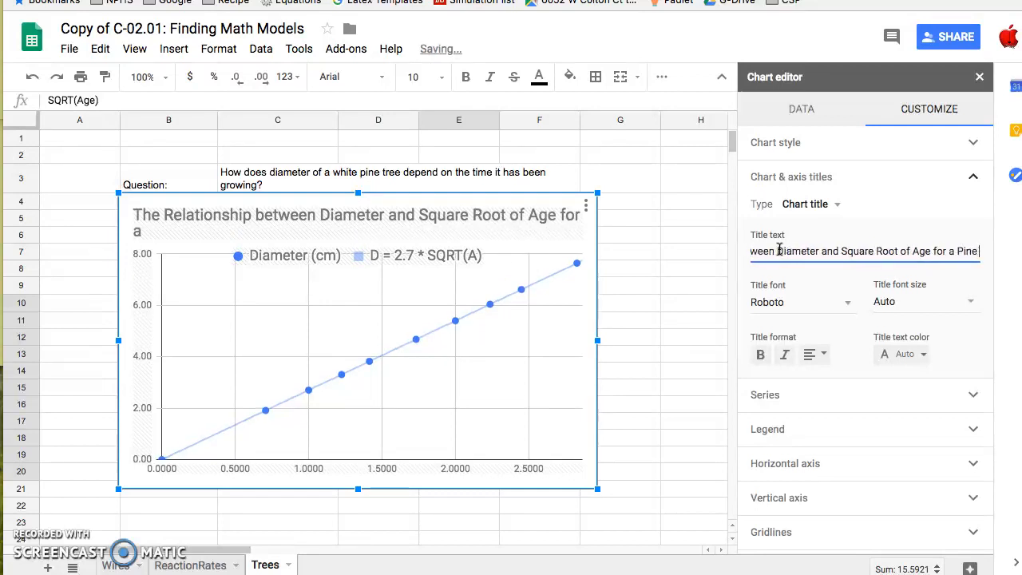
type(" Tree")
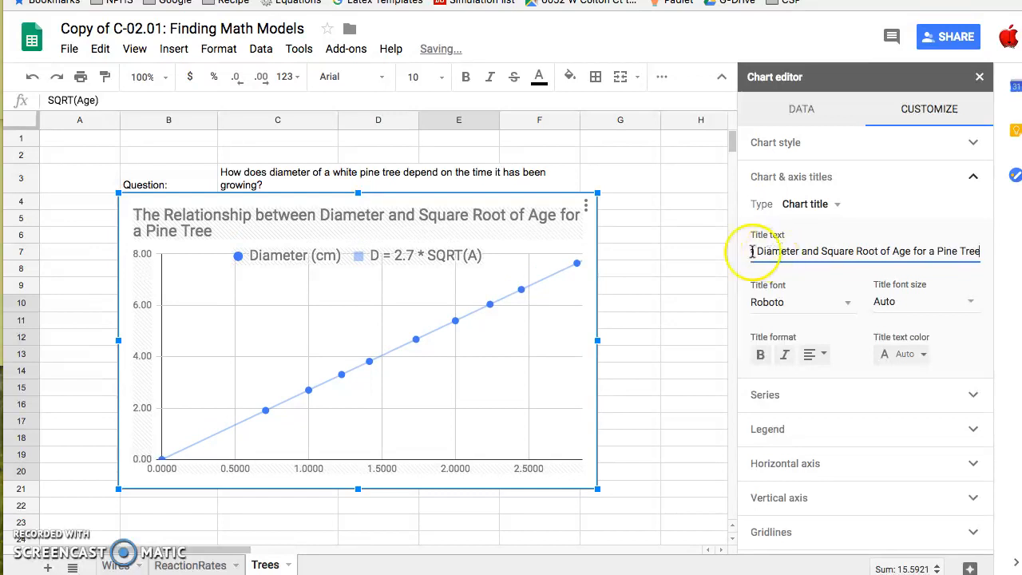
Set the chart subtitle to "Name // Date // Period // Assignment".
left_click(799, 204)
left_click(798, 222)
left_click(783, 252)
type("N")
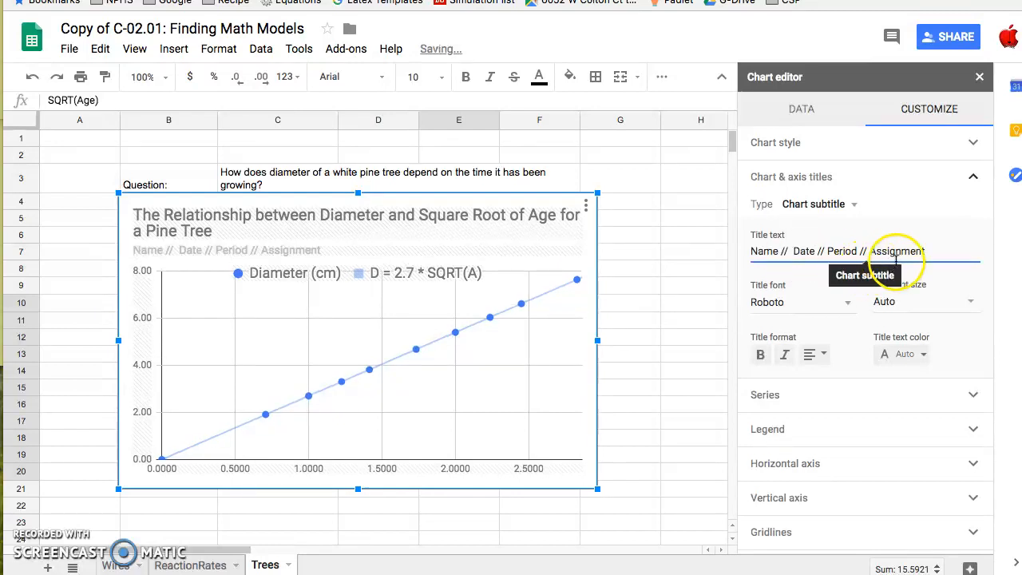
Set the horizontal axis title to "SQRT( Age ( years) )".
left_click(833, 205)
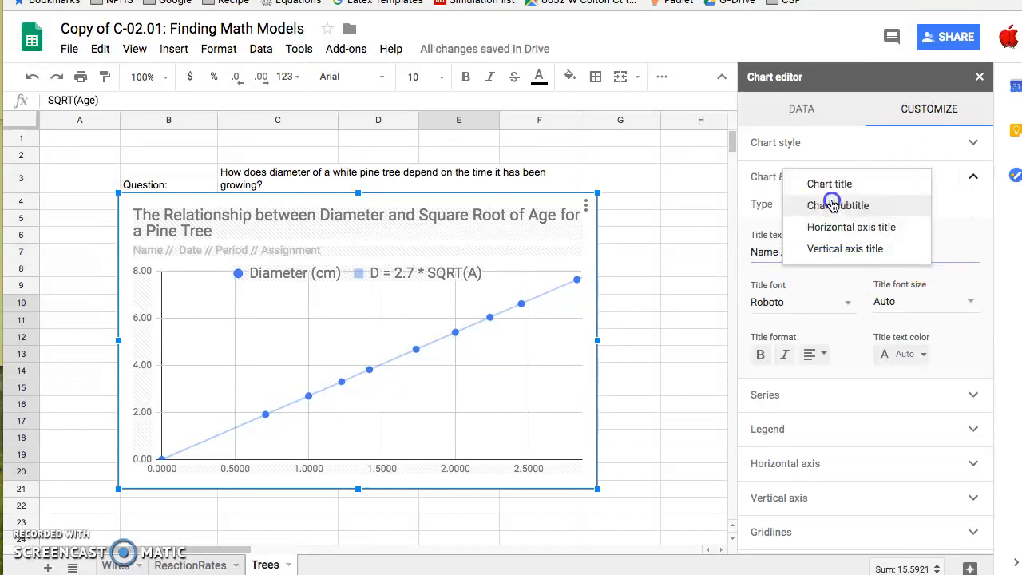
left_click(840, 227)
left_click(827, 254)
type("SQRT")
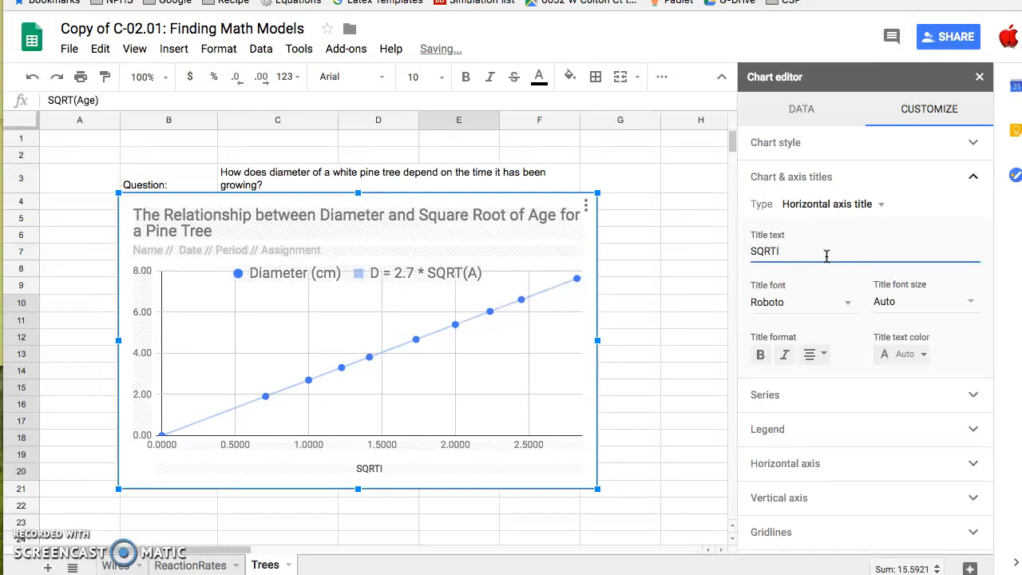
type("( Age ( year")
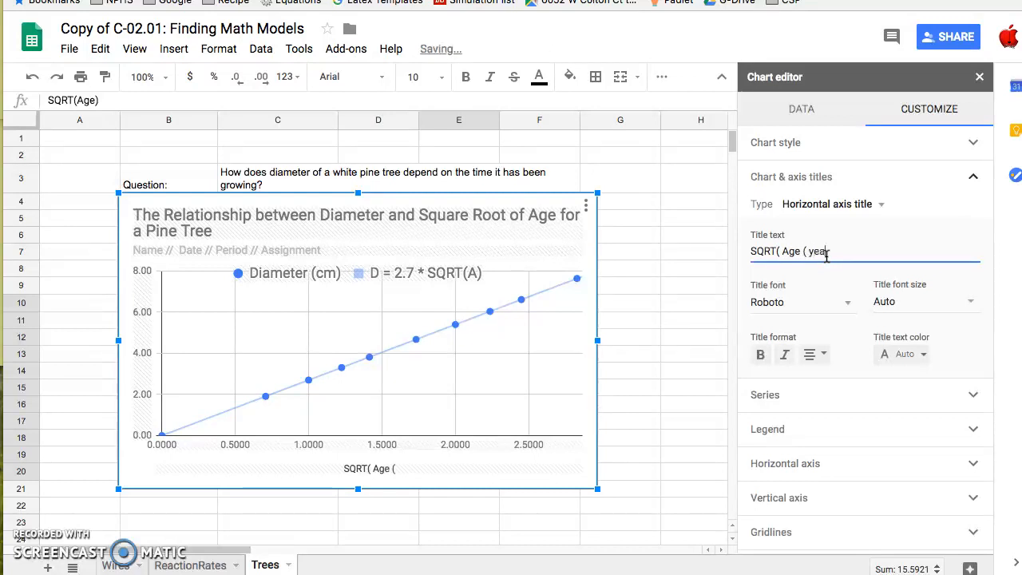
type("s) )")
left_click(819, 258)
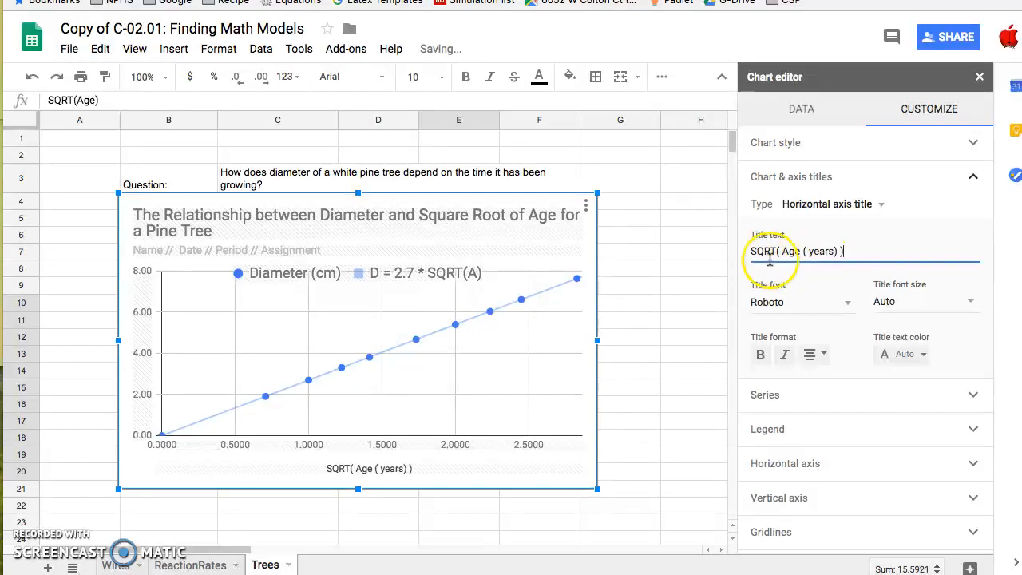
Set the vertical axis title to "Diameter (cm)".
left_click(825, 204)
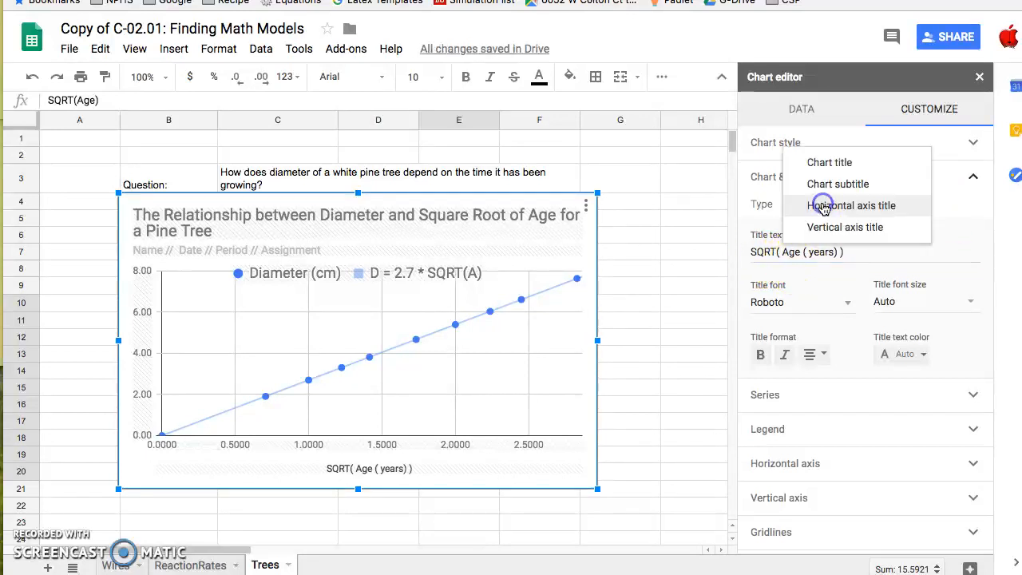
left_click(836, 226)
left_click(810, 253)
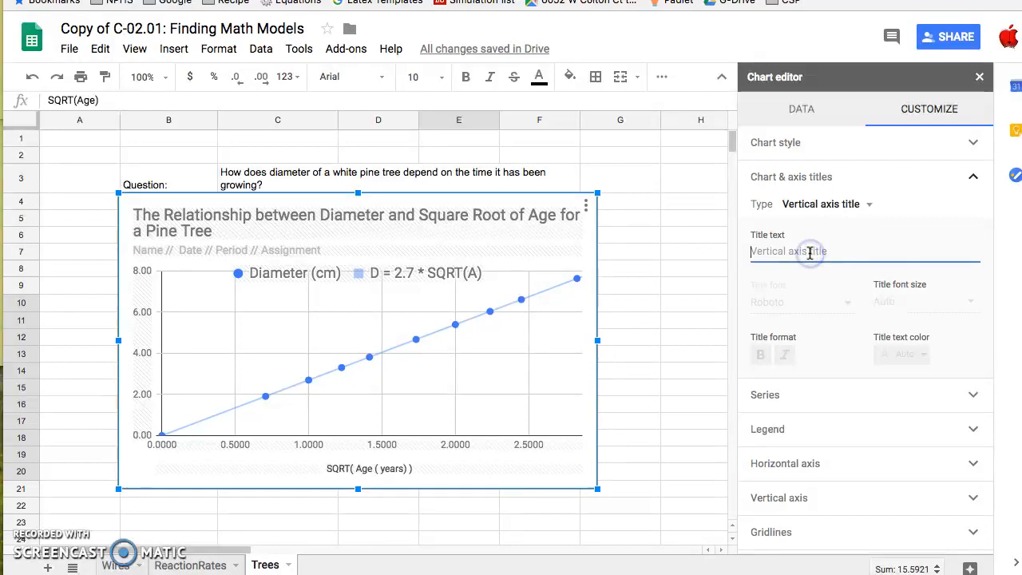
type("Diame")
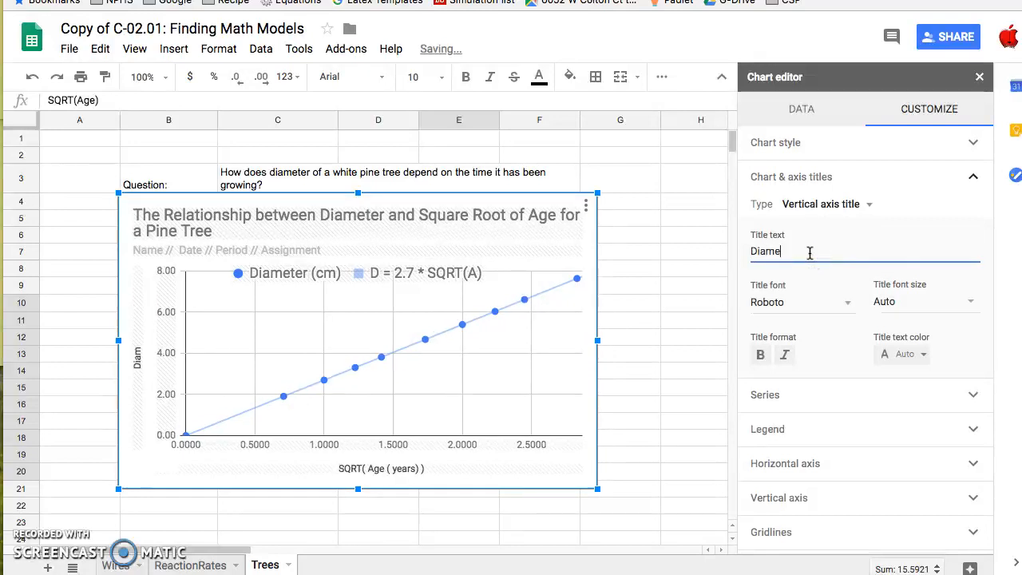
type("ter (cm")
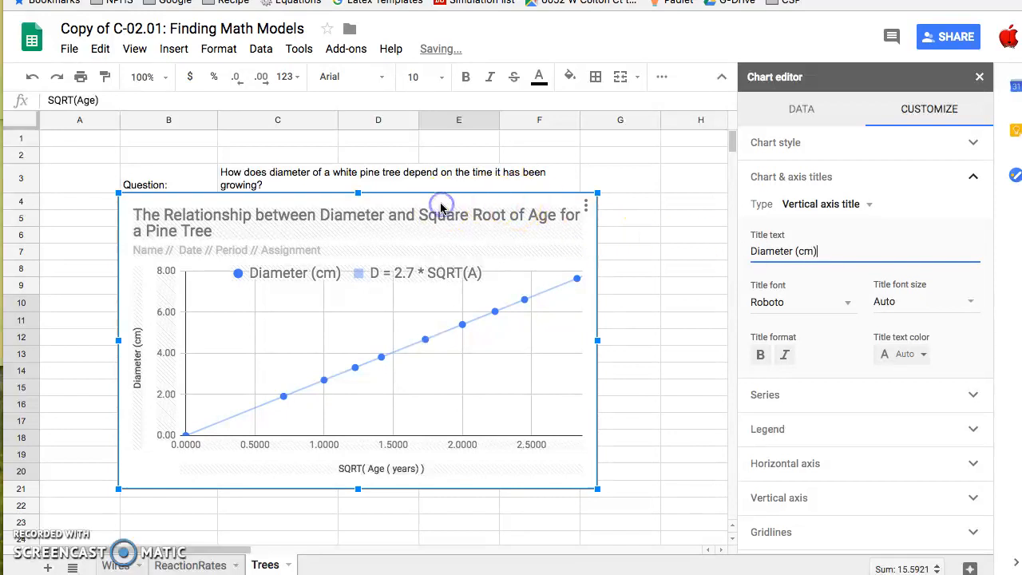
Close the chart editor and move the chart beside the Age and Diameter data table, clear of the Math Model and Conclusion rows.
left_click(980, 77)
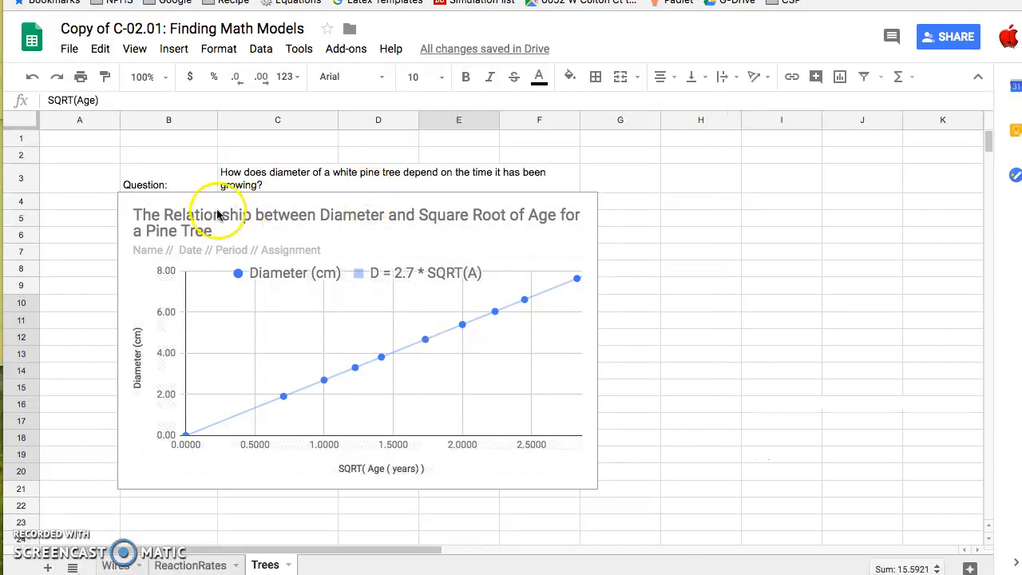
left_click(330, 202)
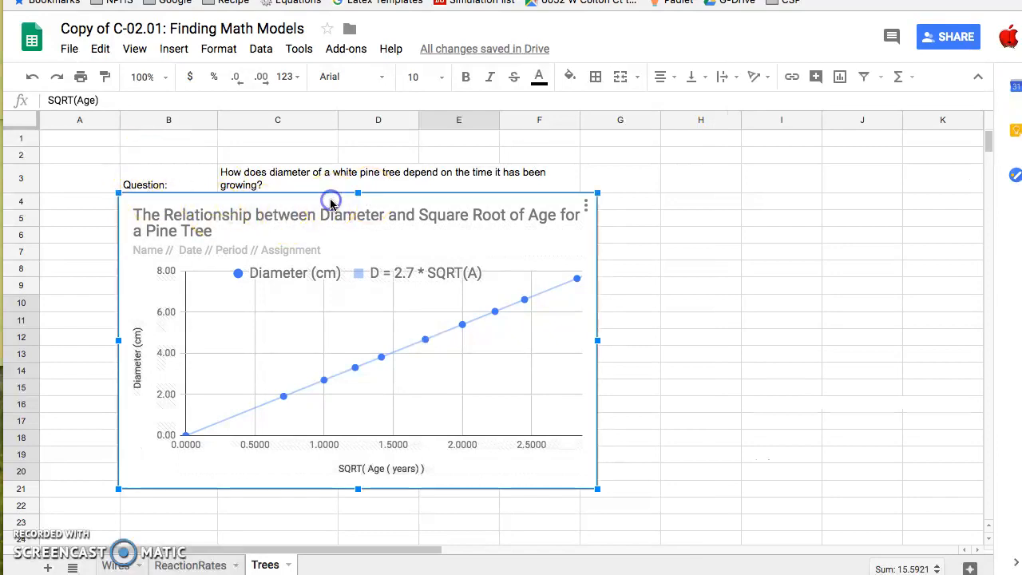
left_click_drag(330, 203, 578, 252)
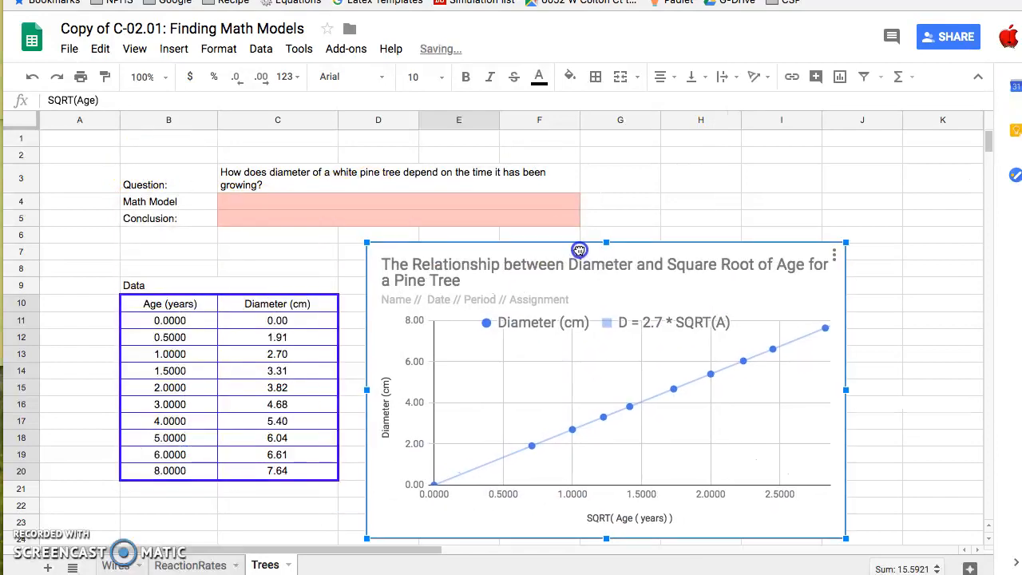
Enter "D = 2.7 * SQRT(A)" as the Math Model in C4.
left_click(233, 202)
type("D = 2.7 * SQ")
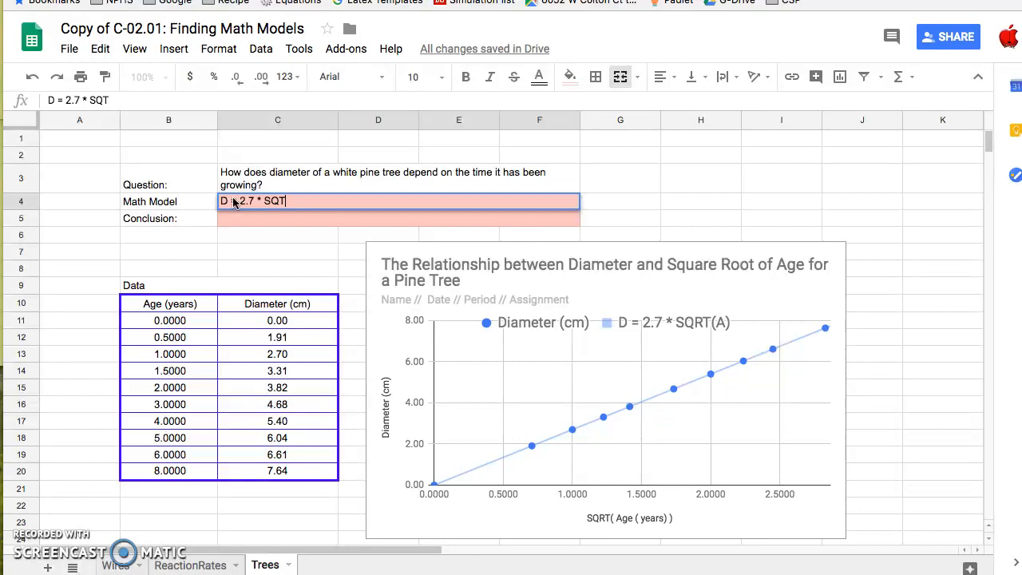
type("RT(A)")
key("Return")
Enter the Conclusion in C5 as "The diameter of the tree is proportional to the square root of the age.".
type("The diama")
key("BackSpace")
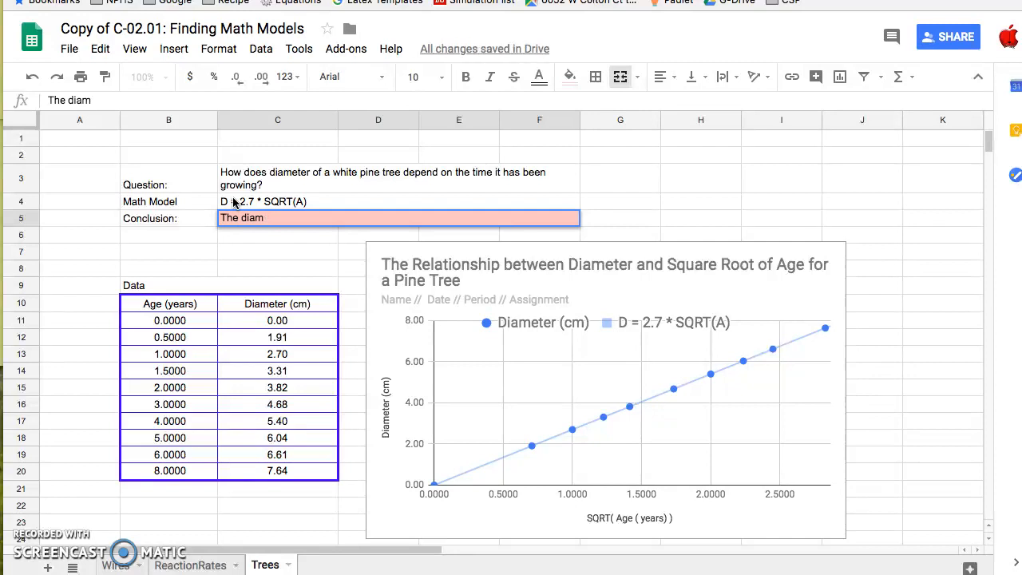
type("eter of tehe tree is propor")
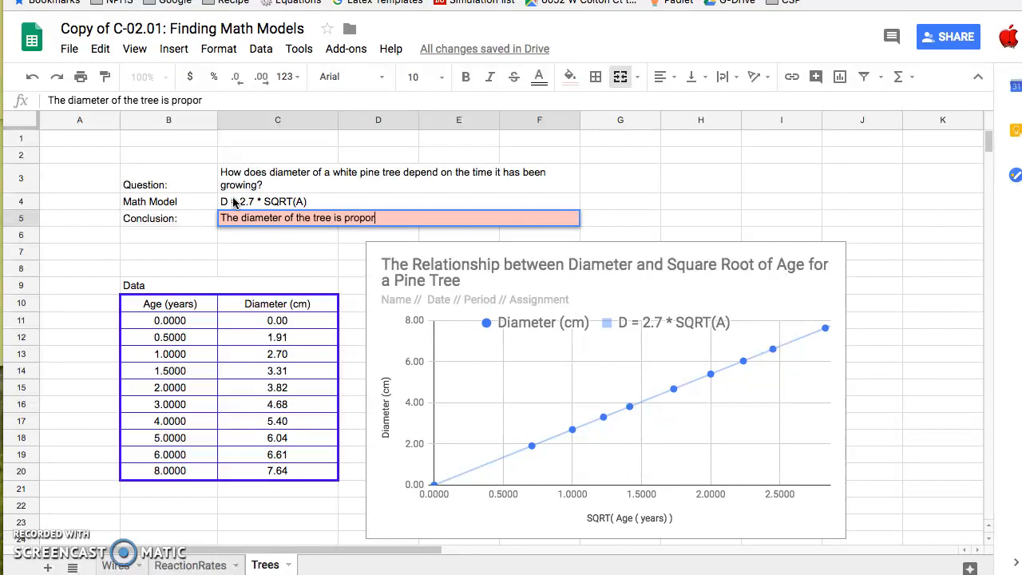
type("tional to te")
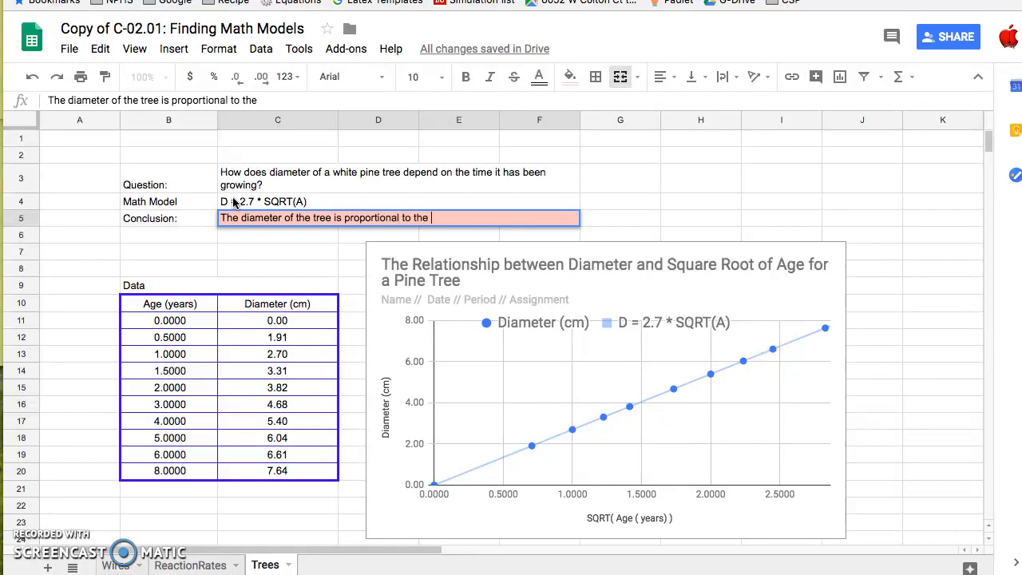
type("e square root of the age of")
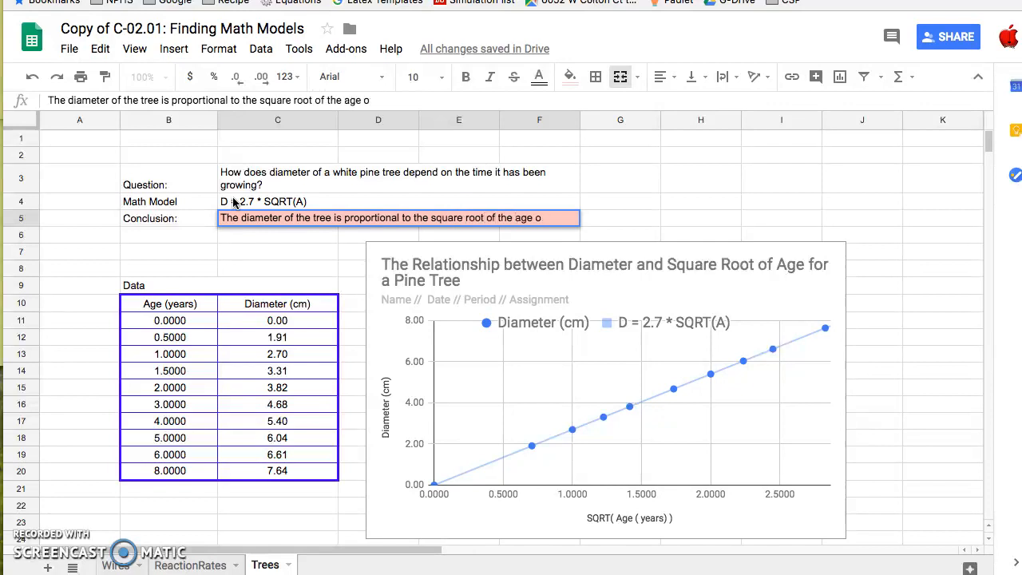
key("BackSpace")
key("BackSpace")
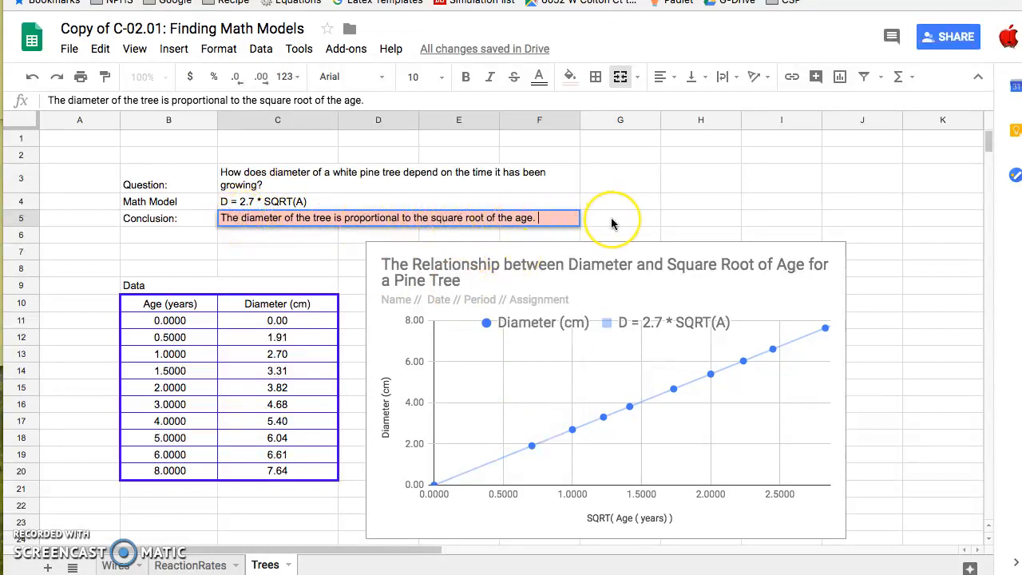
key("Return")
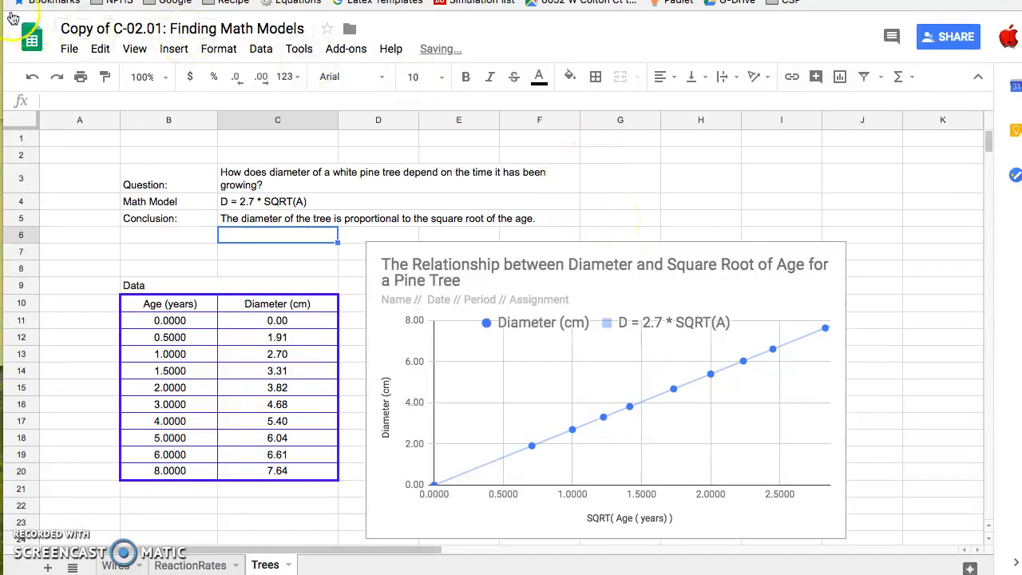